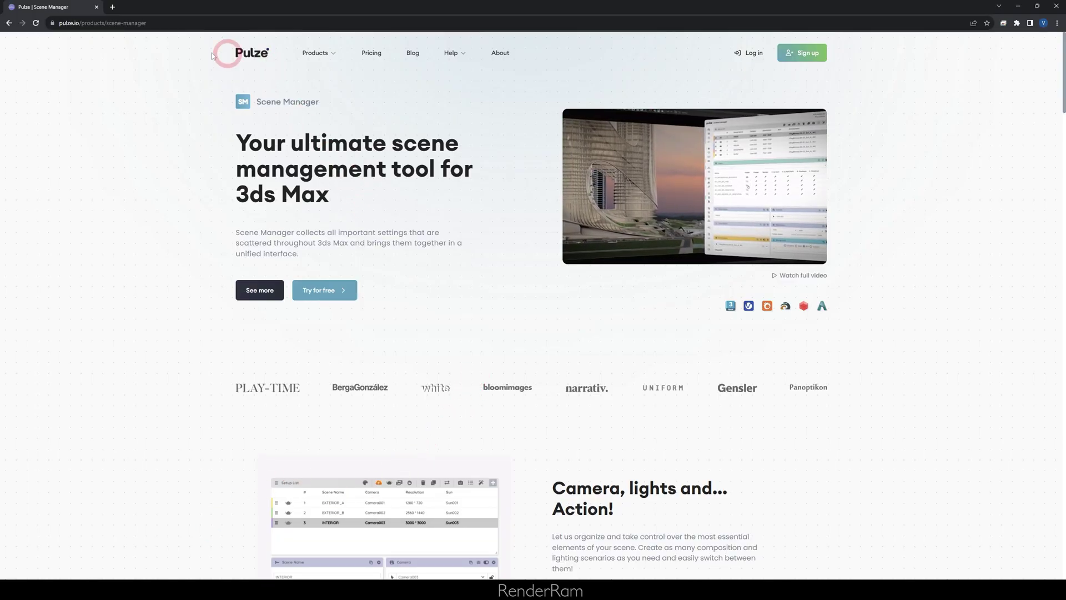
# Open the Pulze products list and scroll the Scene Manager page down to its feature sections.
pyautogui.click(315, 53)
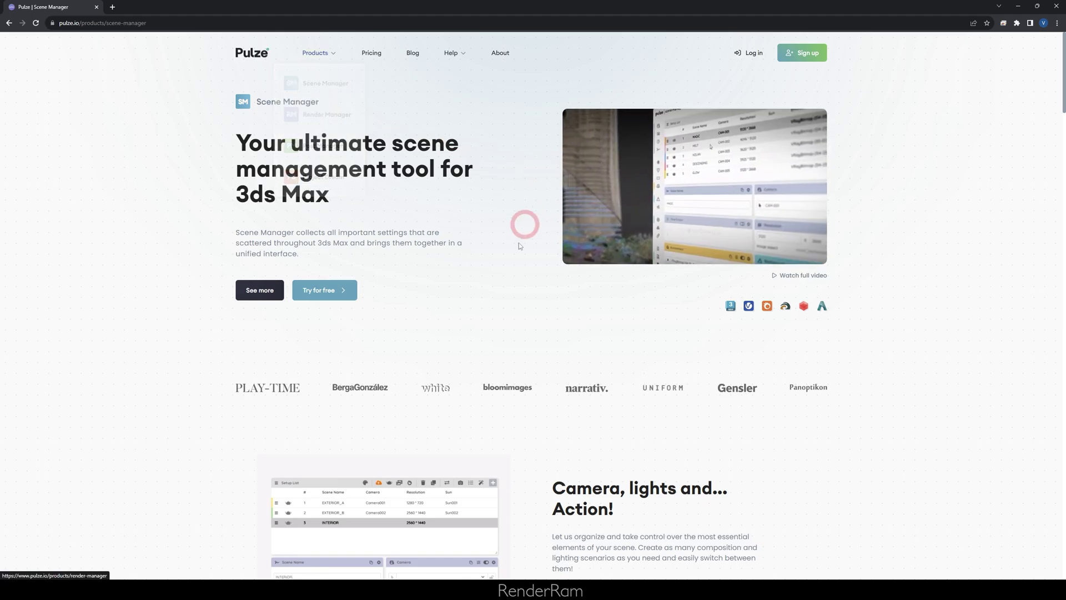
pyautogui.scroll(-3, 472, 243)
pyautogui.scroll(-13, 472, 242)
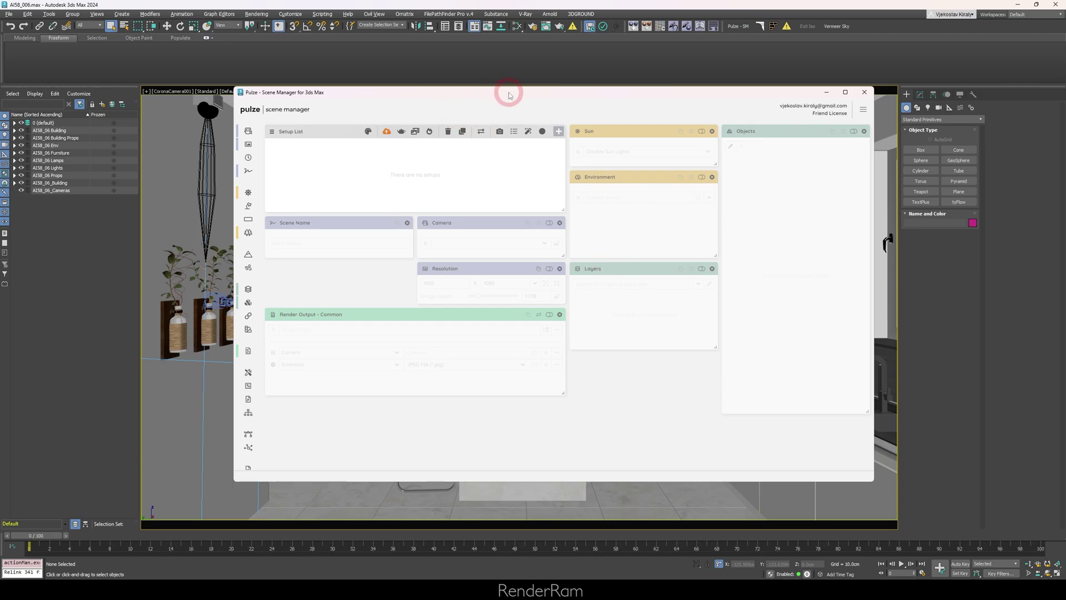
# Shift the empty Pulze Scene Manager window slightly to the left.
pyautogui.moveTo(509, 96); pyautogui.dragTo(479, 104)
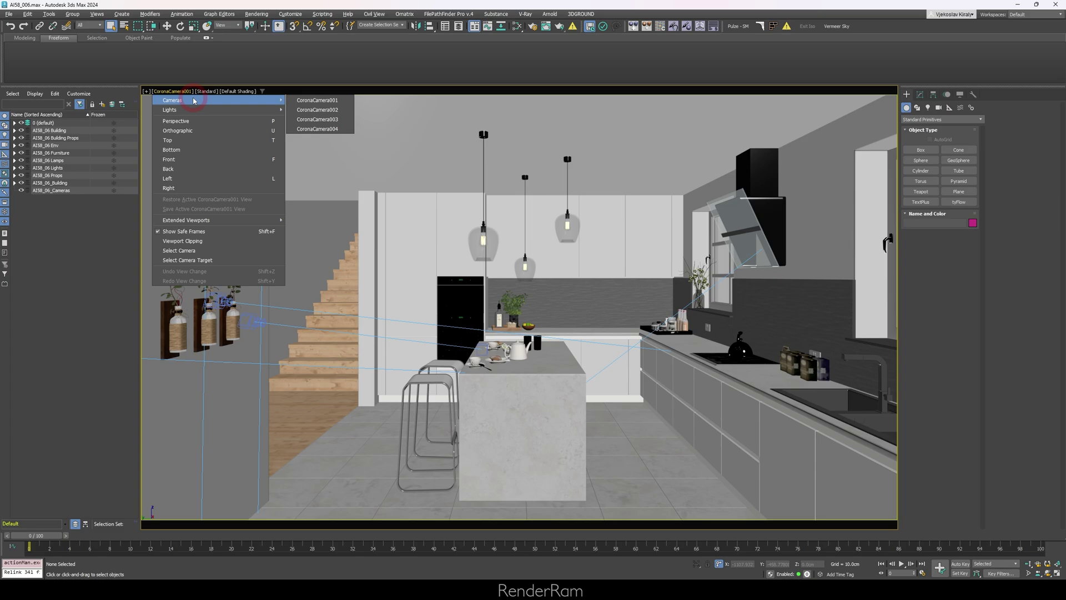
# Reopen Pulze Scene Manager and create one setup for every Corona camera in the scene.
pyautogui.press('Escape')
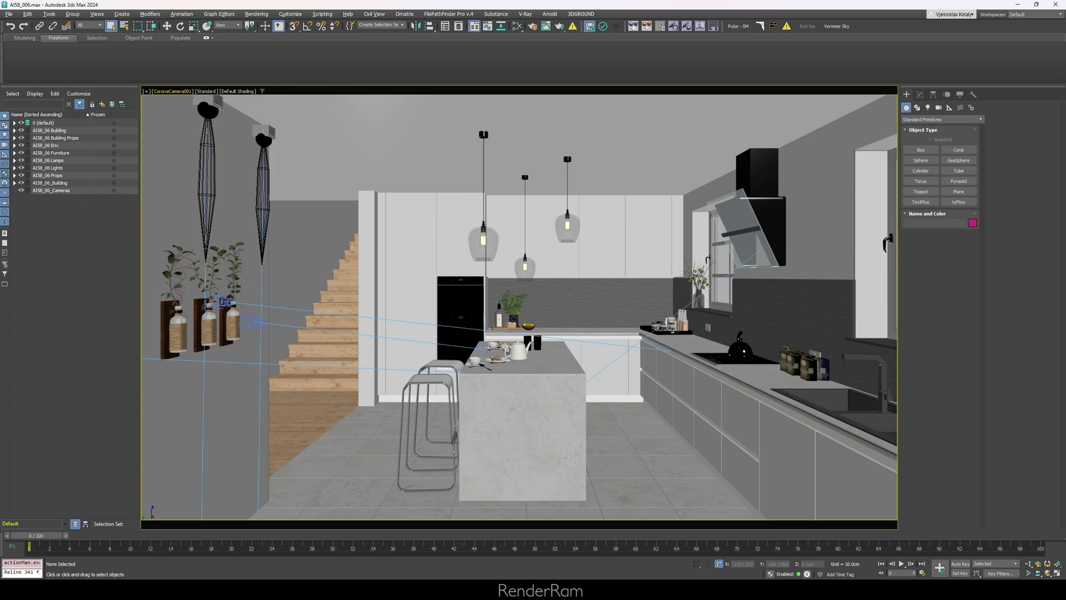
pyautogui.click(739, 26)
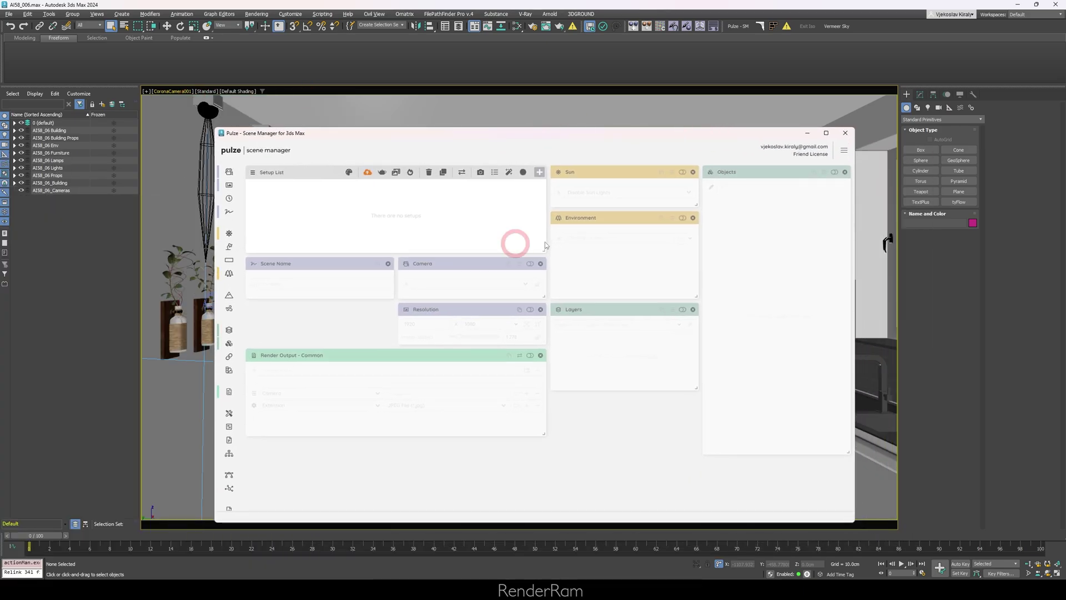
pyautogui.click(494, 174)
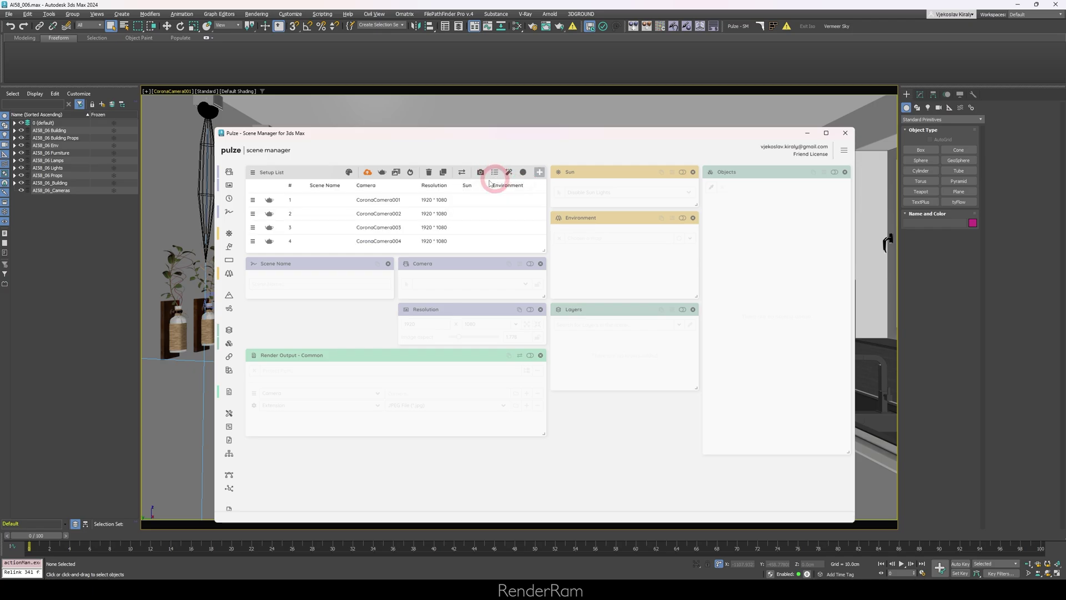
pyautogui.moveTo(359, 136); pyautogui.dragTo(890, 129)
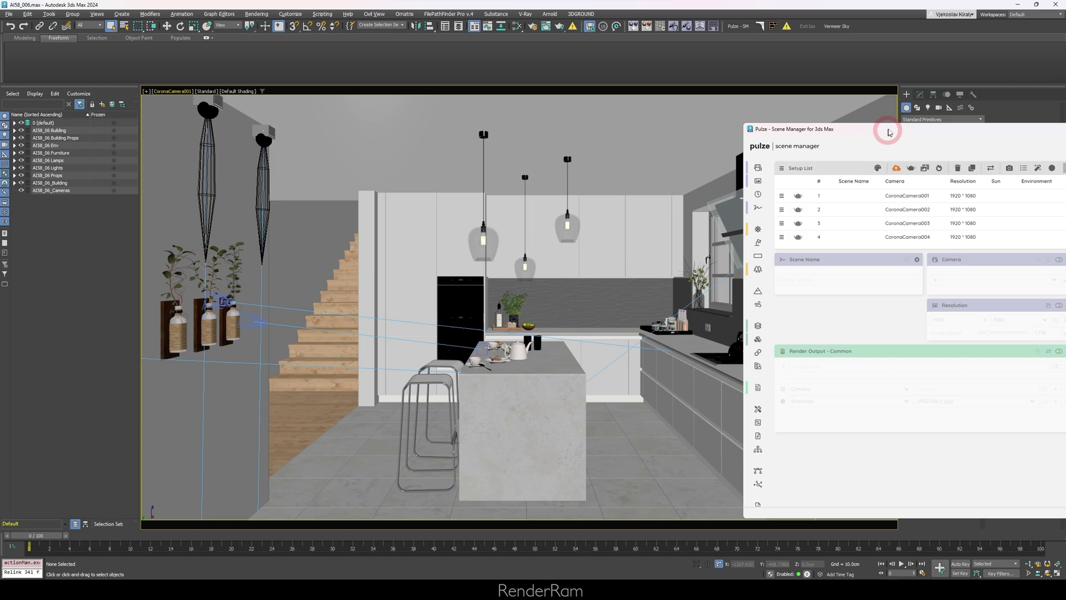
# Check the new setup rows, ending with the CoronaCamera002 and CoronaCamera004 setups selected.
pyautogui.click(849, 198)
pyautogui.click(239, 150)
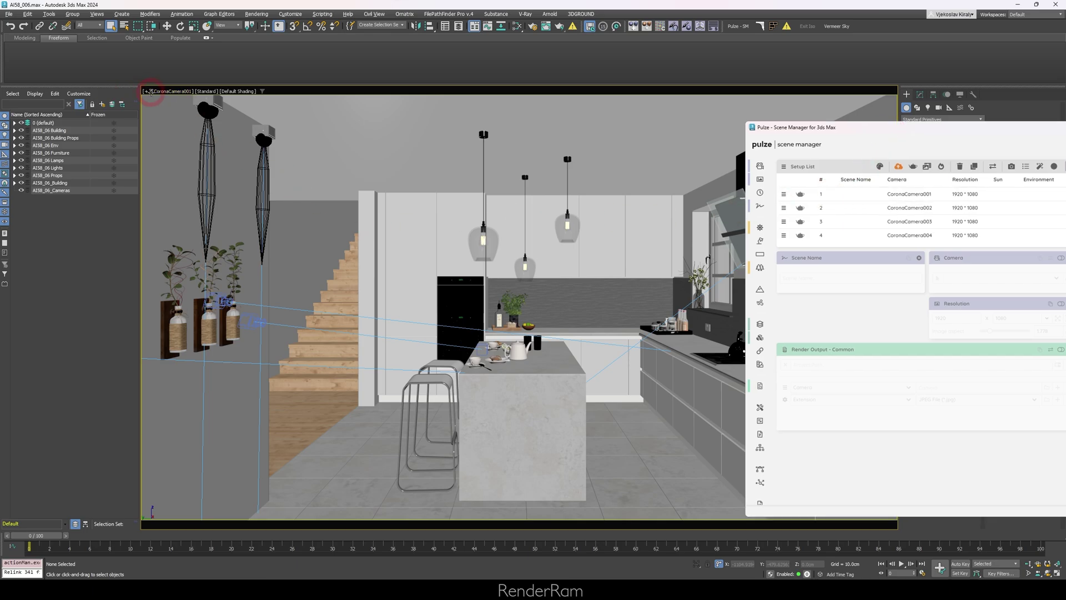
pyautogui.click(858, 208)
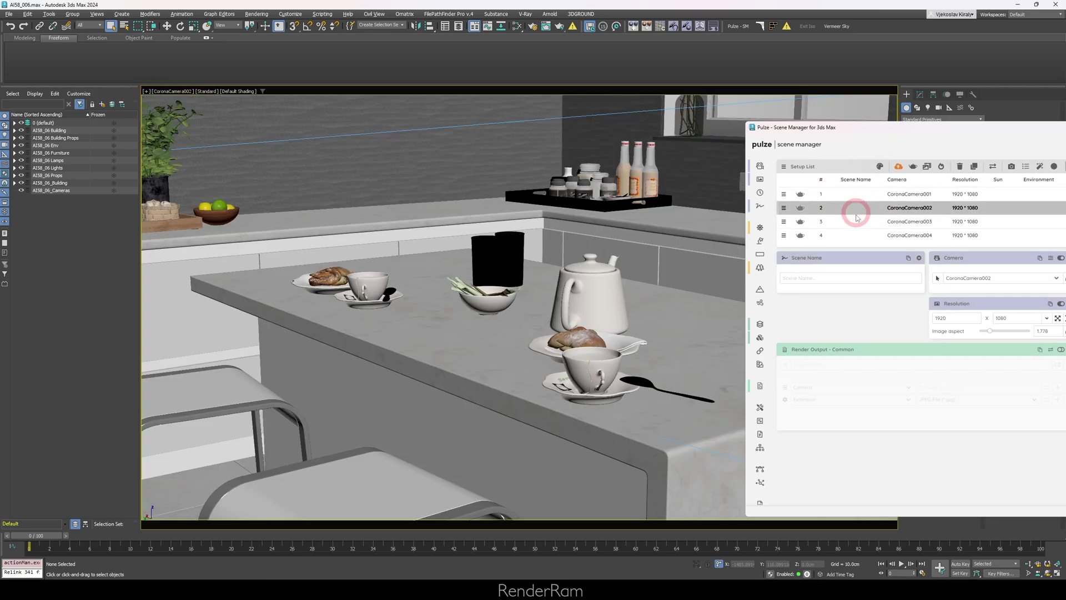
pyautogui.click(856, 222)
pyautogui.click(855, 235)
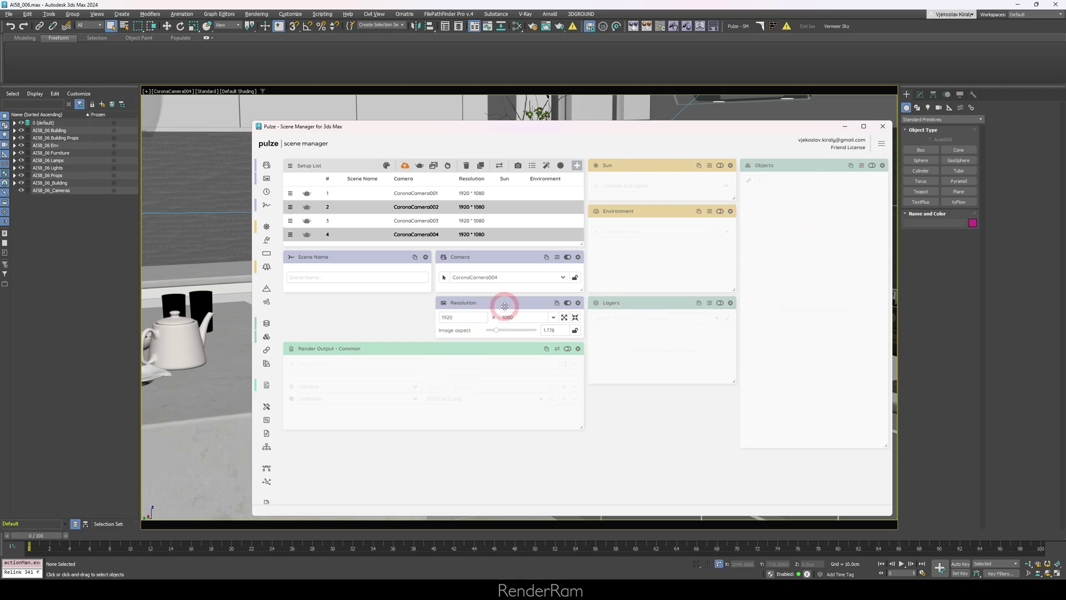
# Set the selected setups' resolution to 2000 × 2000.
pyautogui.moveTo(504, 305); pyautogui.dragTo(356, 316)
pyautogui.write('2000')
pyautogui.press('Tab')
pyautogui.write('2')
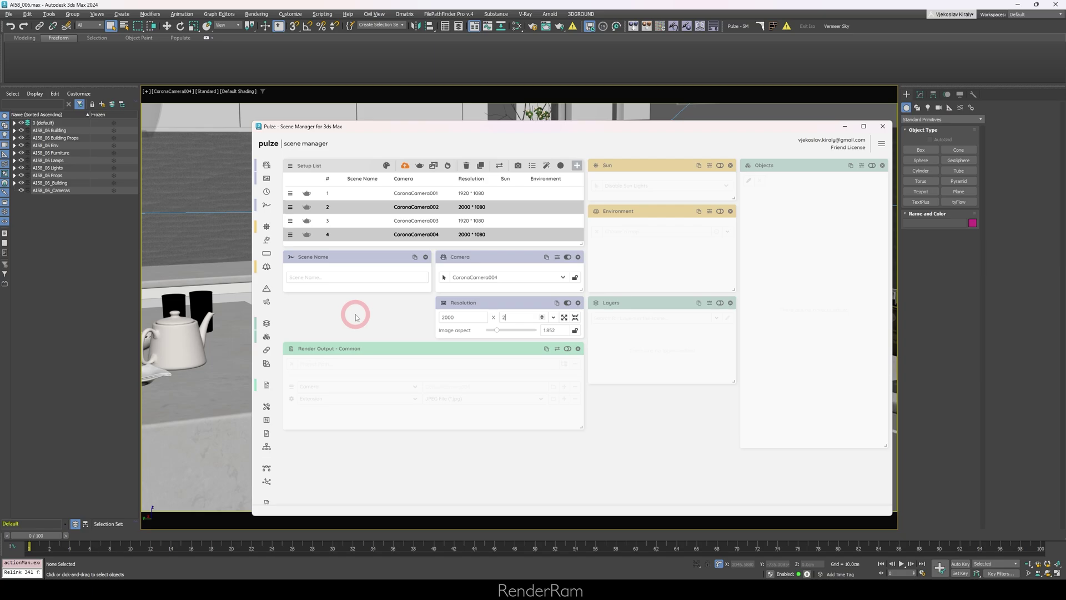
pyautogui.press('Return')
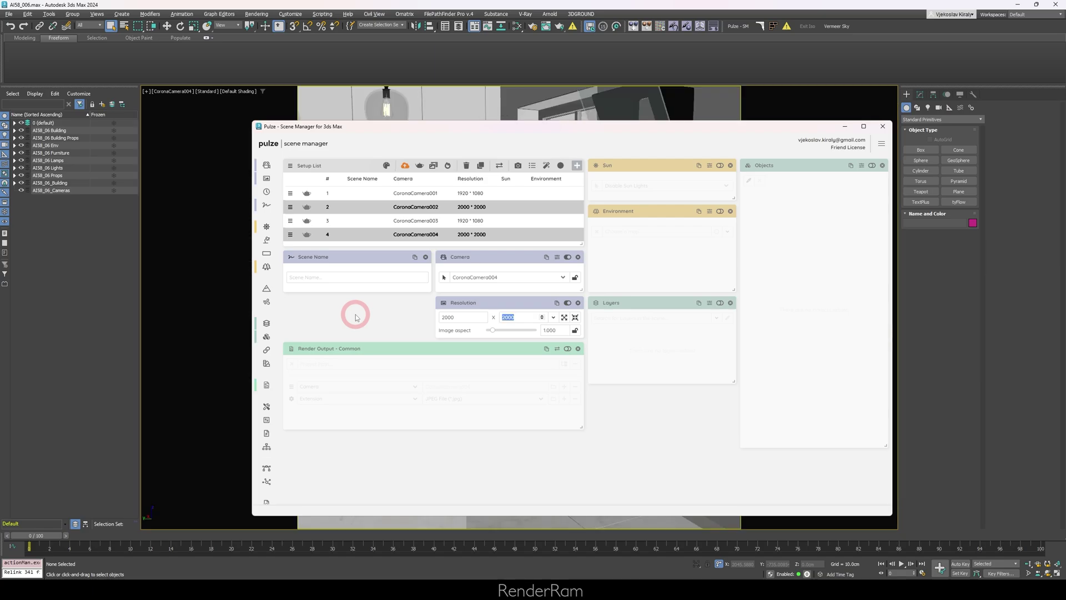
# Check each setup from CoronaCamera001 to 004 to confirm their resolutions.
pyautogui.moveTo(415, 129); pyautogui.dragTo(900, 159)
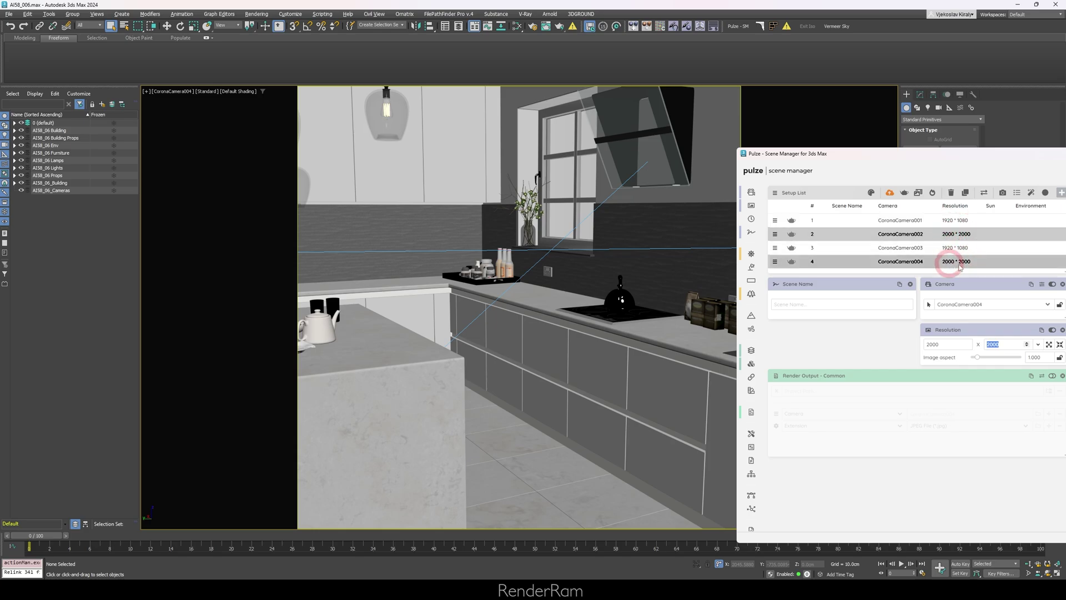
pyautogui.click(839, 221)
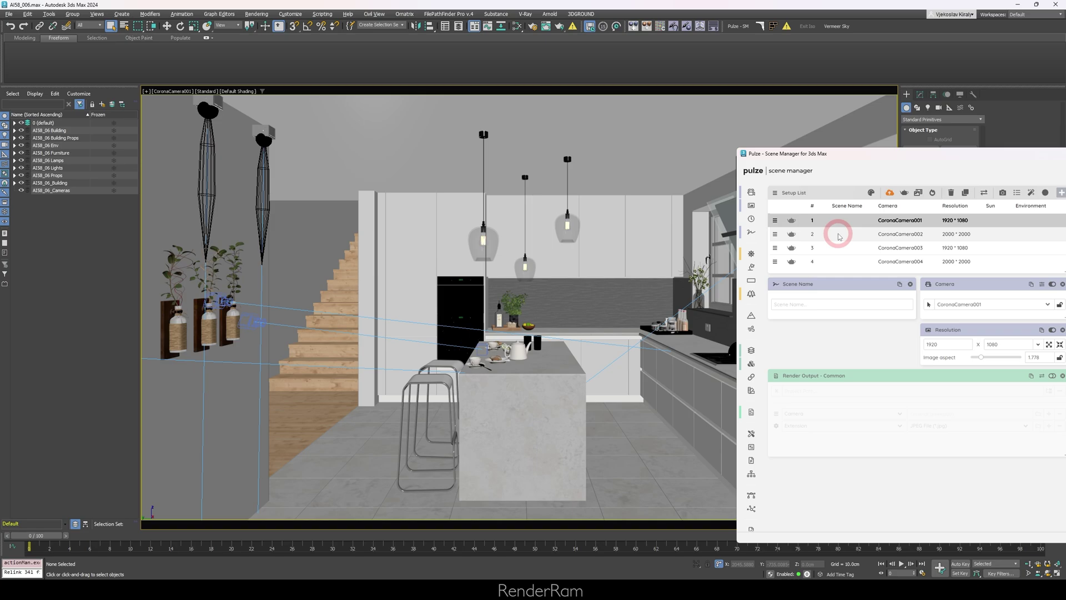
pyautogui.click(839, 234)
pyautogui.click(841, 247)
pyautogui.click(822, 261)
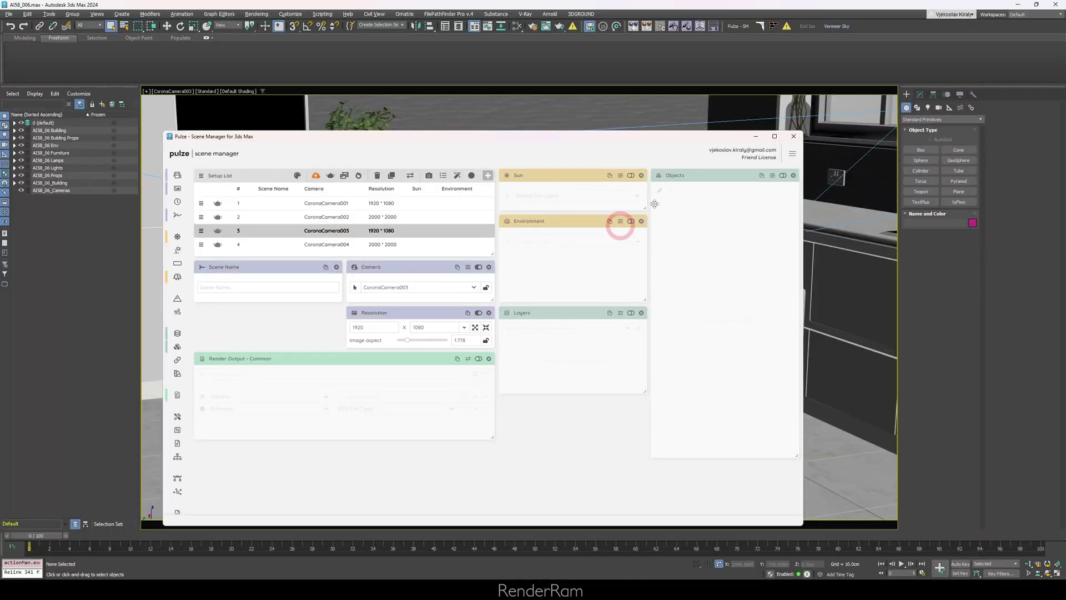
pyautogui.moveTo(713, 176)
pyautogui.mouseDown()
pyautogui.moveTo(698, 183)
pyautogui.moveTo(716, 178)
pyautogui.mouseUp()
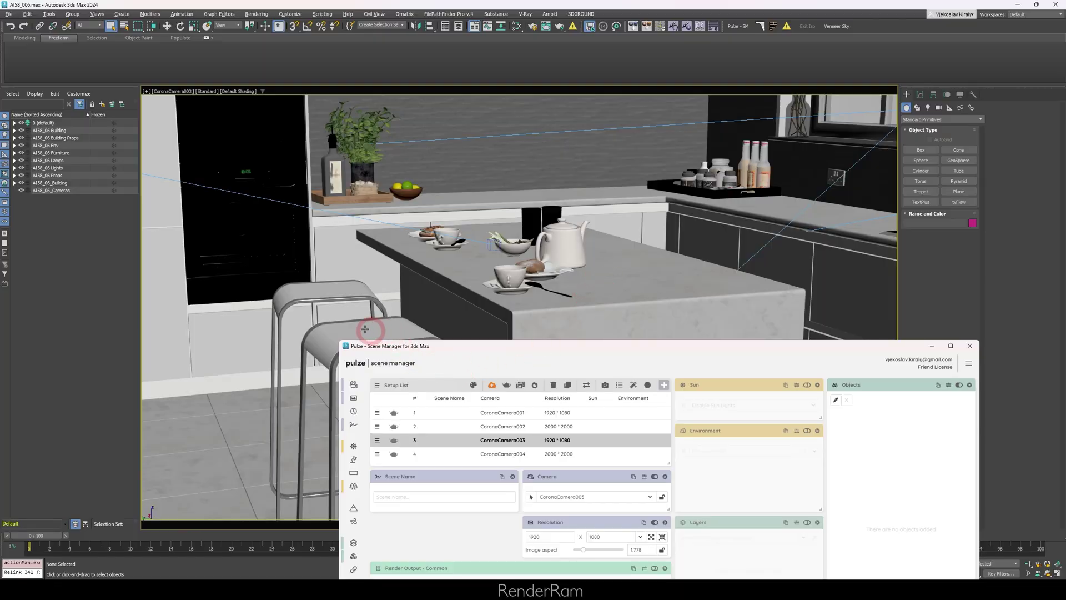
# Select both bar stools and add them to the setup's Objects panel.
pyautogui.click(336, 287)
pyautogui.press('F4')
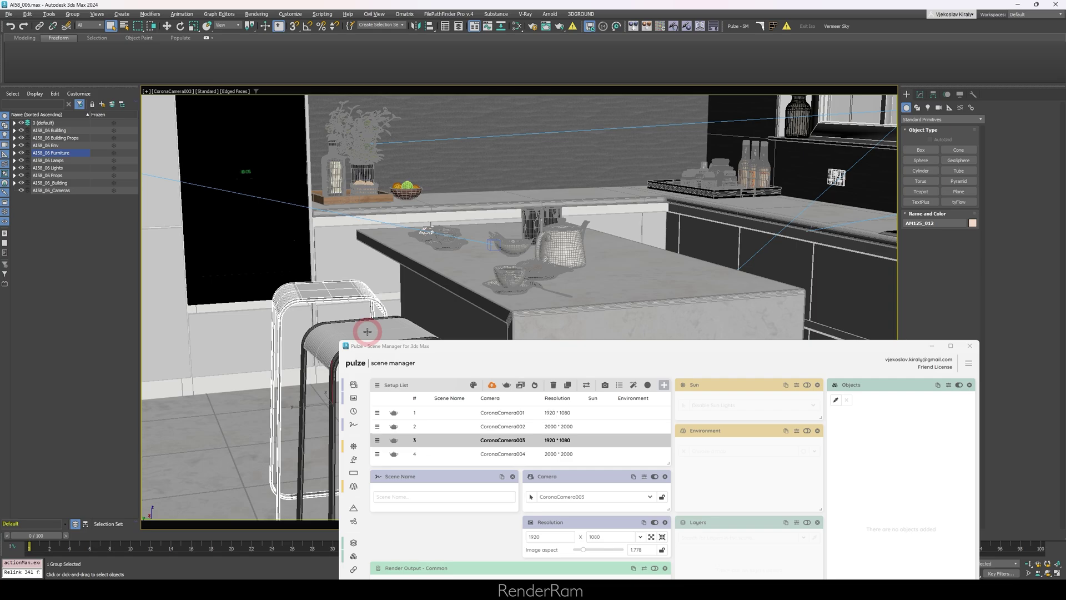
pyautogui.keyDown('ctrl'); pyautogui.click(364, 334); pyautogui.keyUp('ctrl')
pyautogui.moveTo(480, 371); pyautogui.dragTo(410, 464)
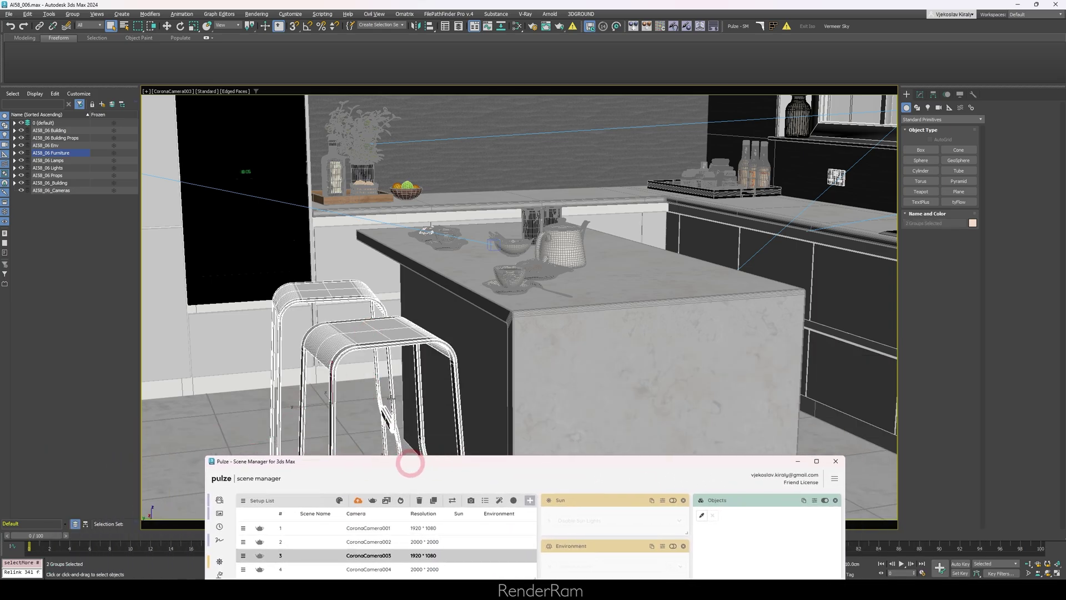
pyautogui.click(496, 476)
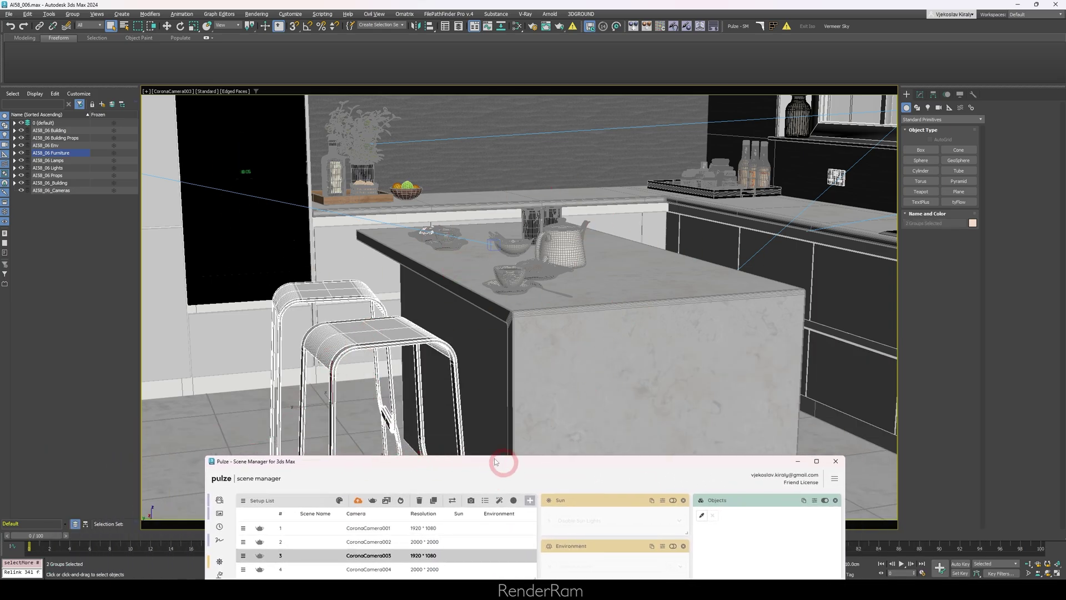
pyautogui.moveTo(496, 462); pyautogui.dragTo(372, 200)
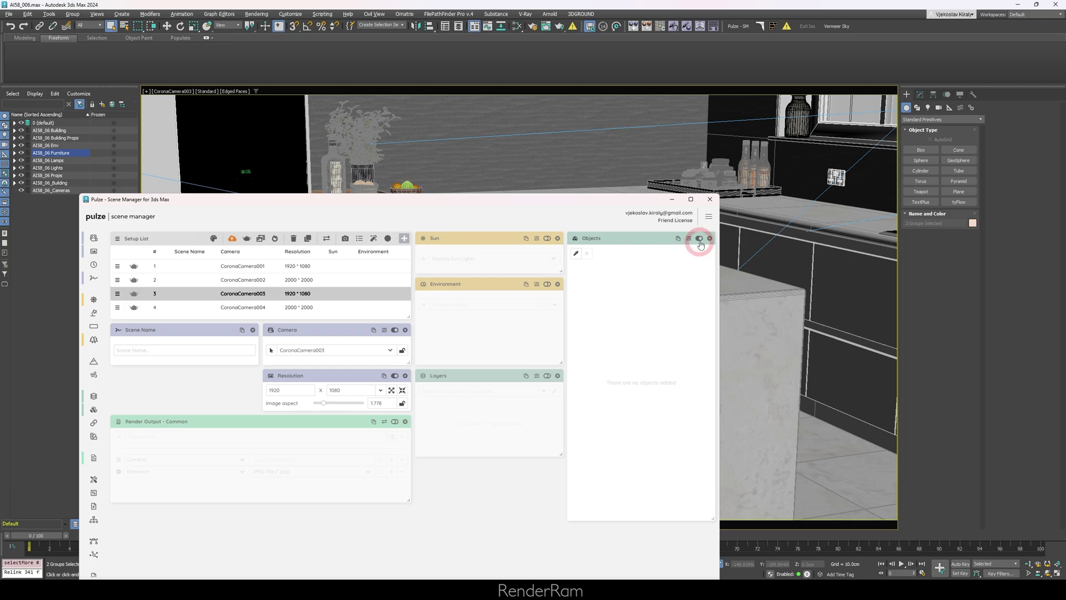
pyautogui.click(582, 245)
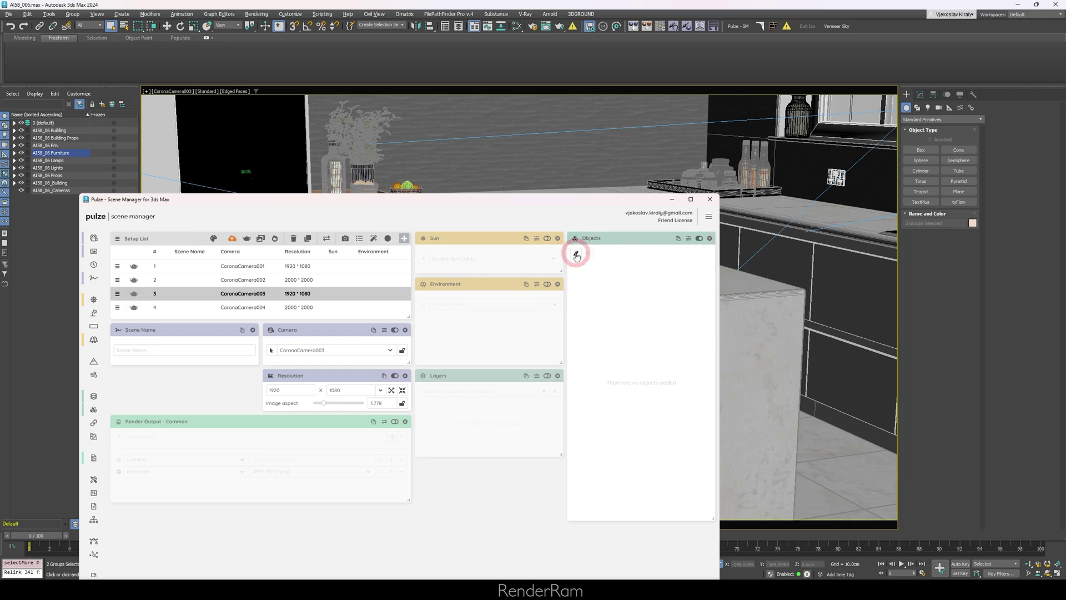
pyautogui.click(577, 255)
pyautogui.click(606, 285)
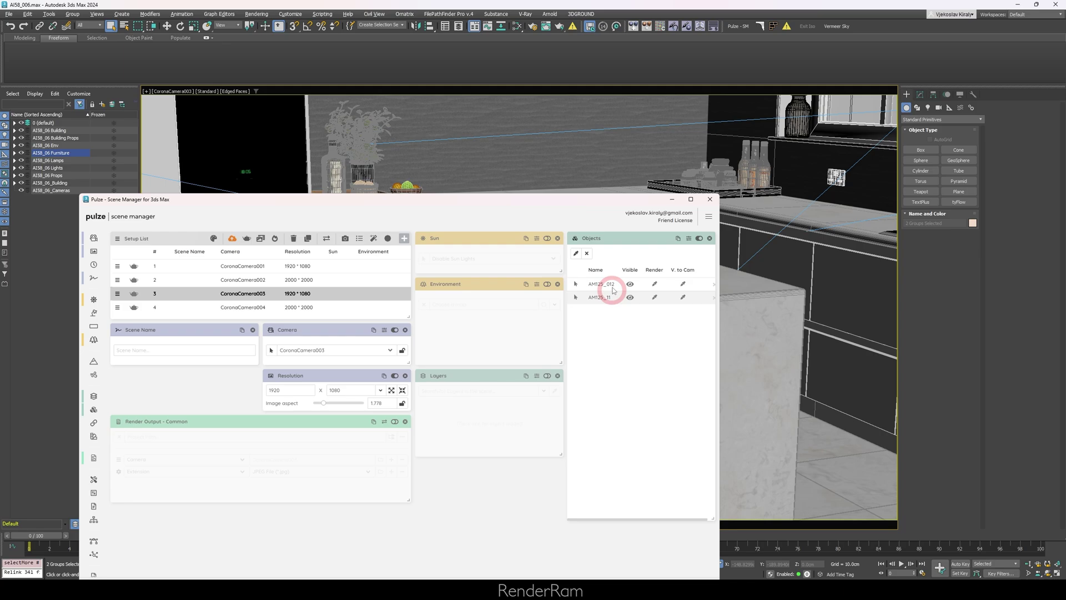
# Hide the AM125_012 and AM125_11 stools for the CoronaCamera003 setup.
pyautogui.moveTo(525, 201); pyautogui.dragTo(889, 190)
pyautogui.click(971, 261)
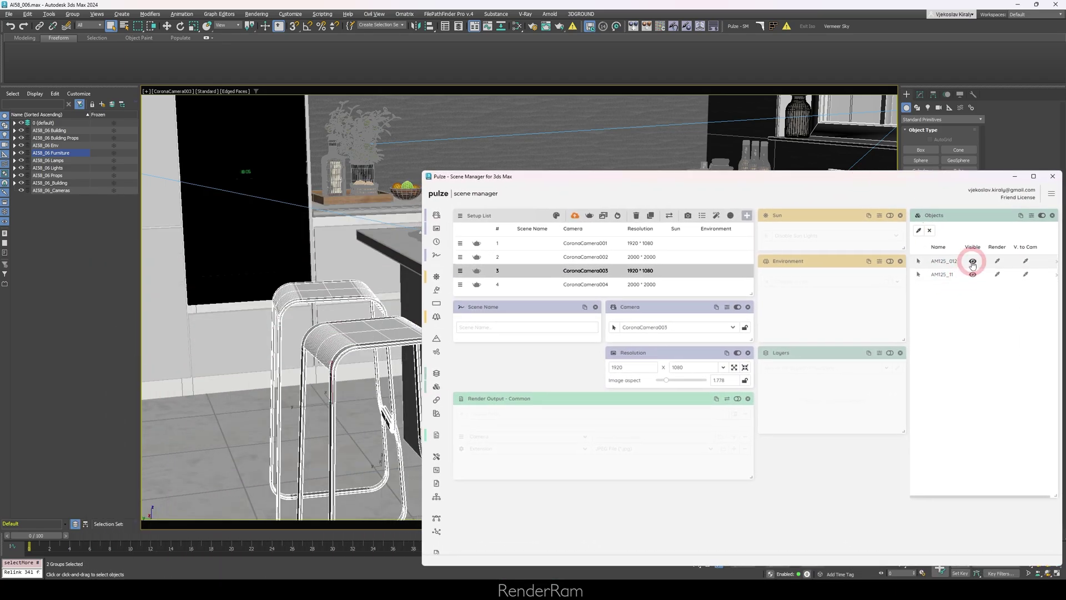
pyautogui.click(972, 261)
pyautogui.click(972, 274)
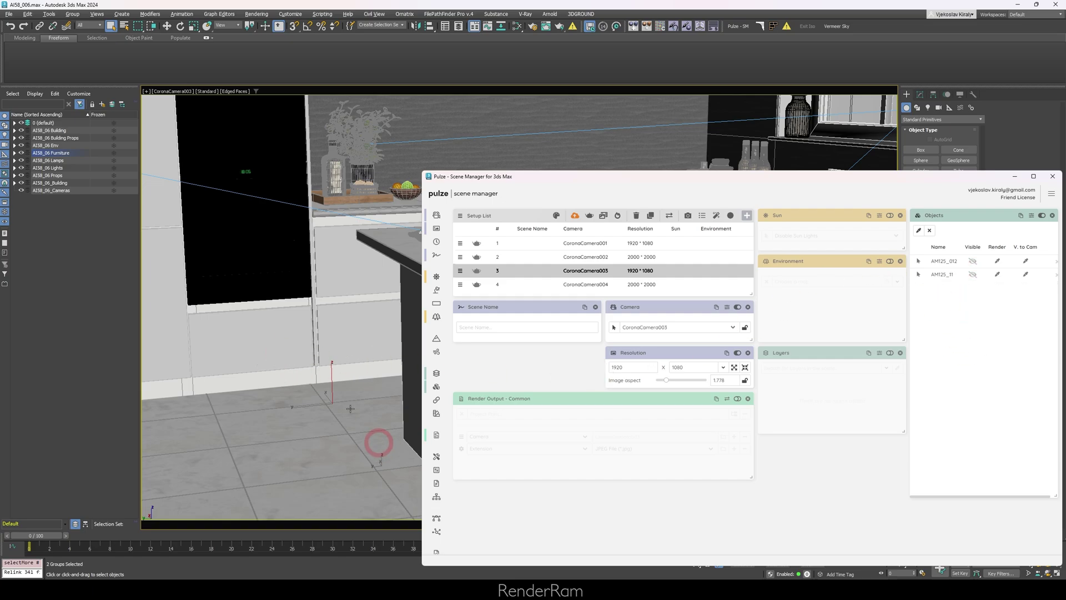
# Preview the CoronaCamera002 and 001 setups, finishing on CoronaCamera003.
pyautogui.click(520, 261)
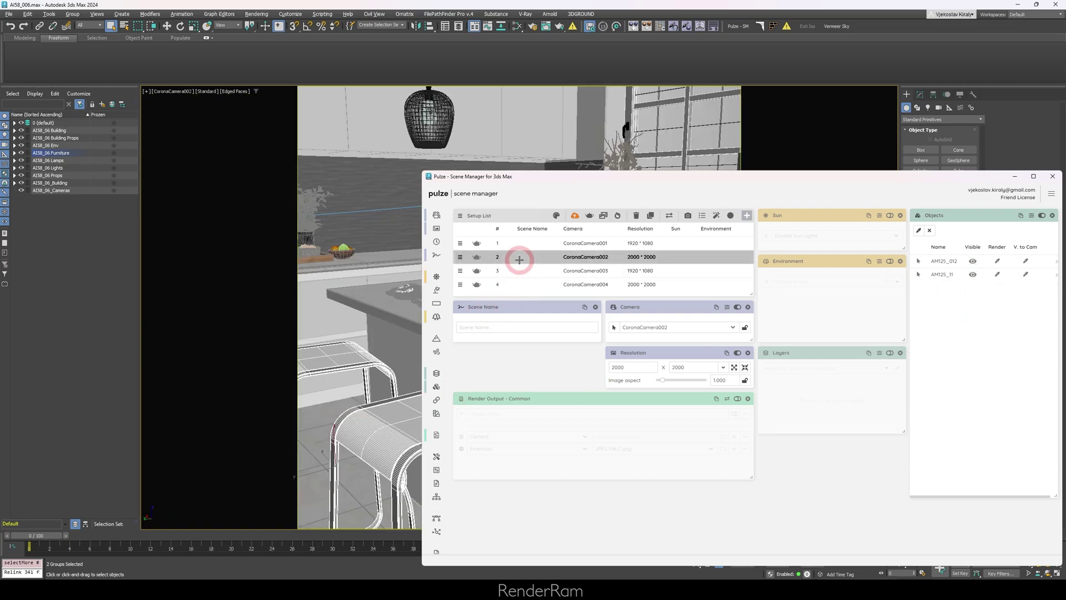
pyautogui.moveTo(553, 173); pyautogui.dragTo(732, 155)
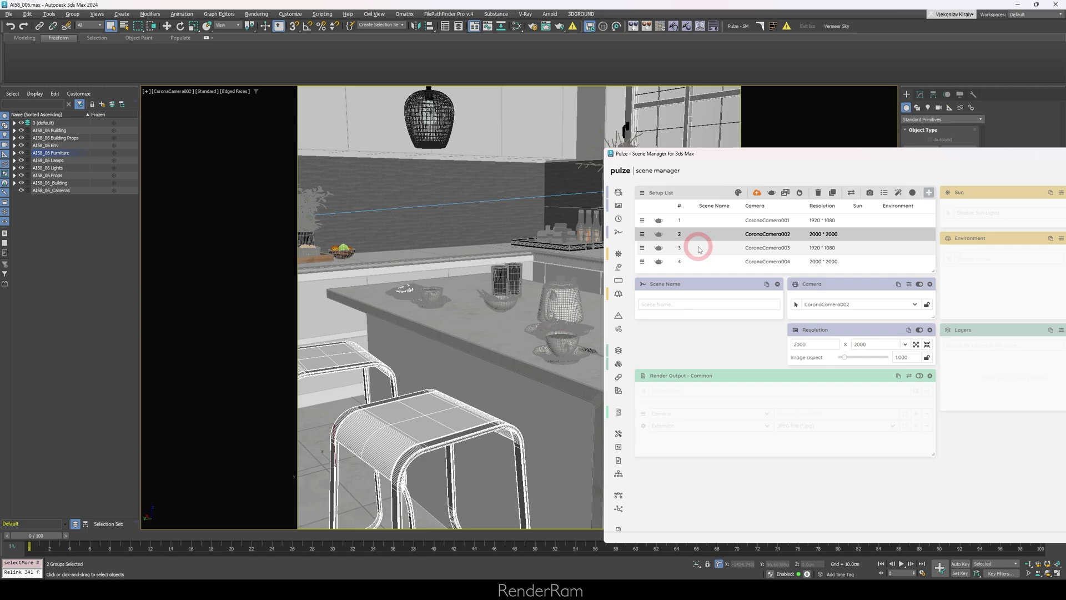
pyautogui.click(688, 220)
pyautogui.click(417, 392)
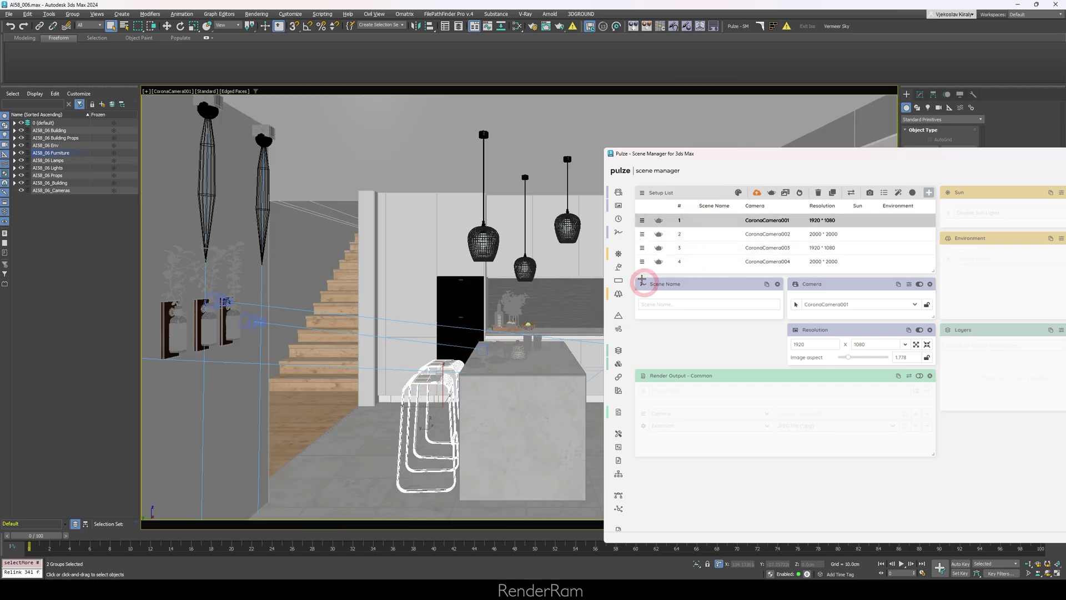
pyautogui.click(678, 248)
pyautogui.click(419, 416)
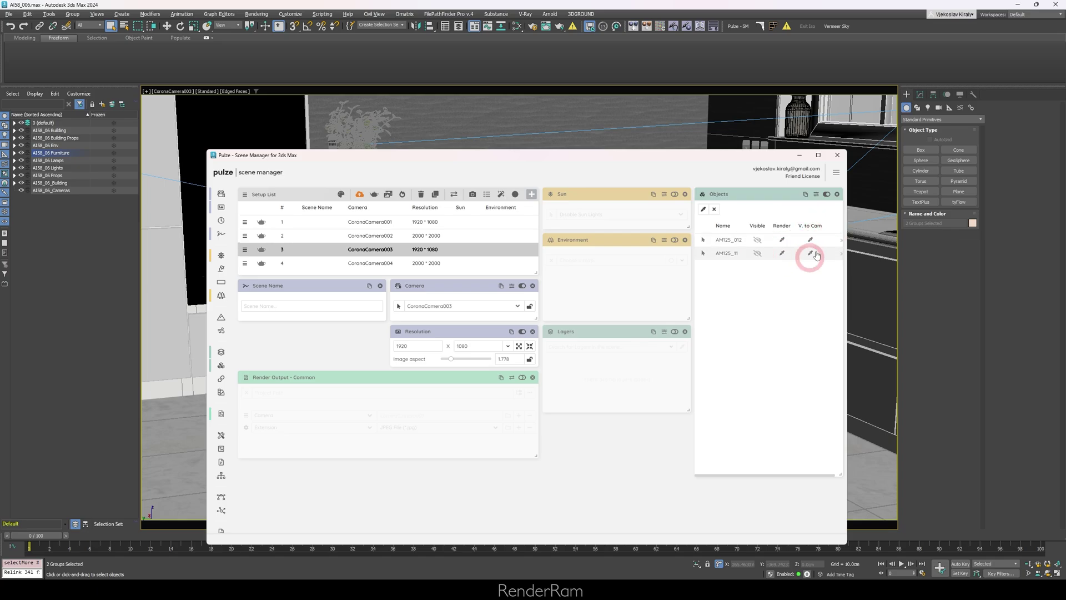
# Make the Objects list also track Transformation and Material via the Property Selector.
pyautogui.click(748, 277)
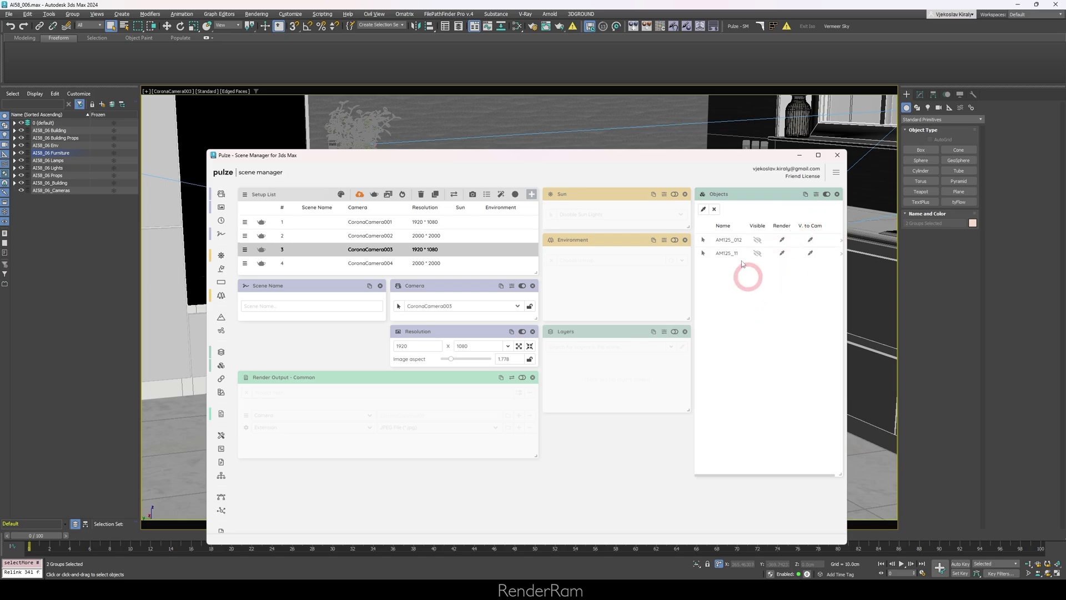
pyautogui.click(776, 226)
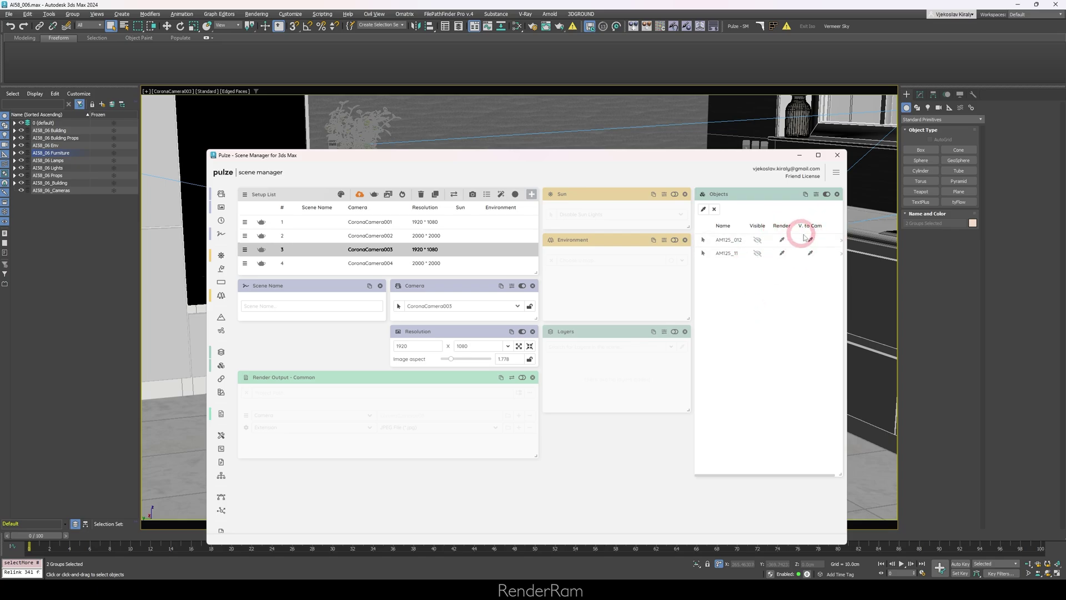
pyautogui.click(815, 193)
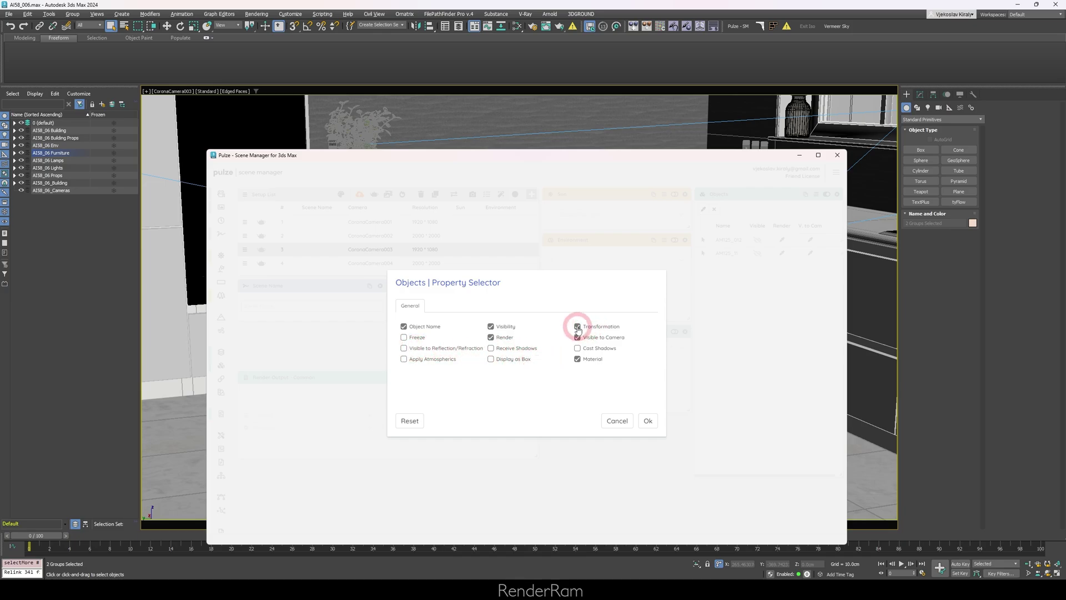
pyautogui.click(647, 421)
pyautogui.moveTo(849, 279); pyautogui.dragTo(946, 279)
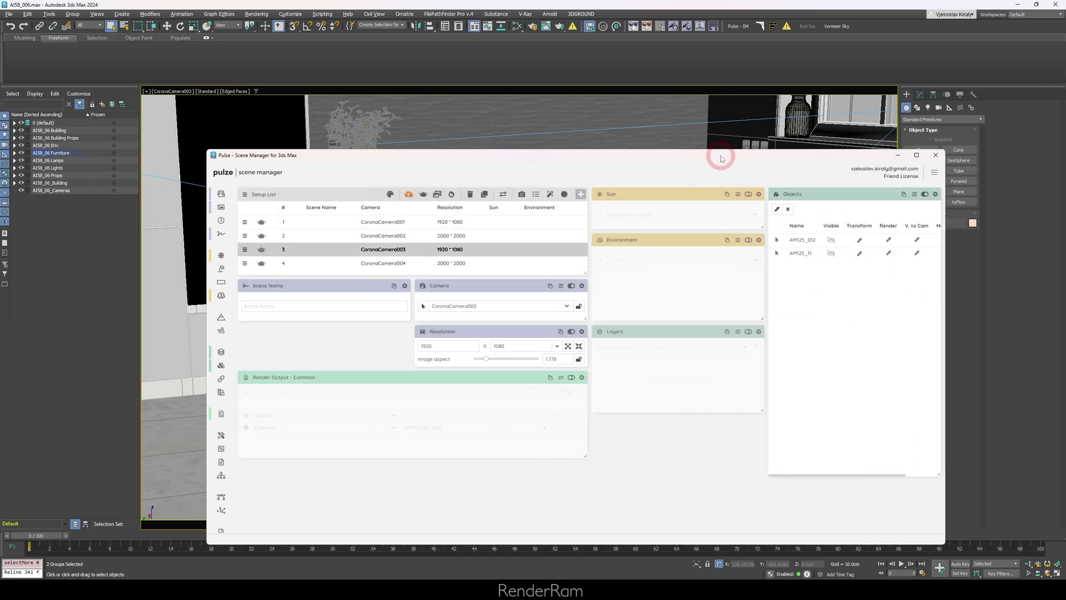
# Select the Am196_034_02 object and switch to the CoronaCamera001 setup.
pyautogui.moveTo(721, 158); pyautogui.dragTo(281, 258)
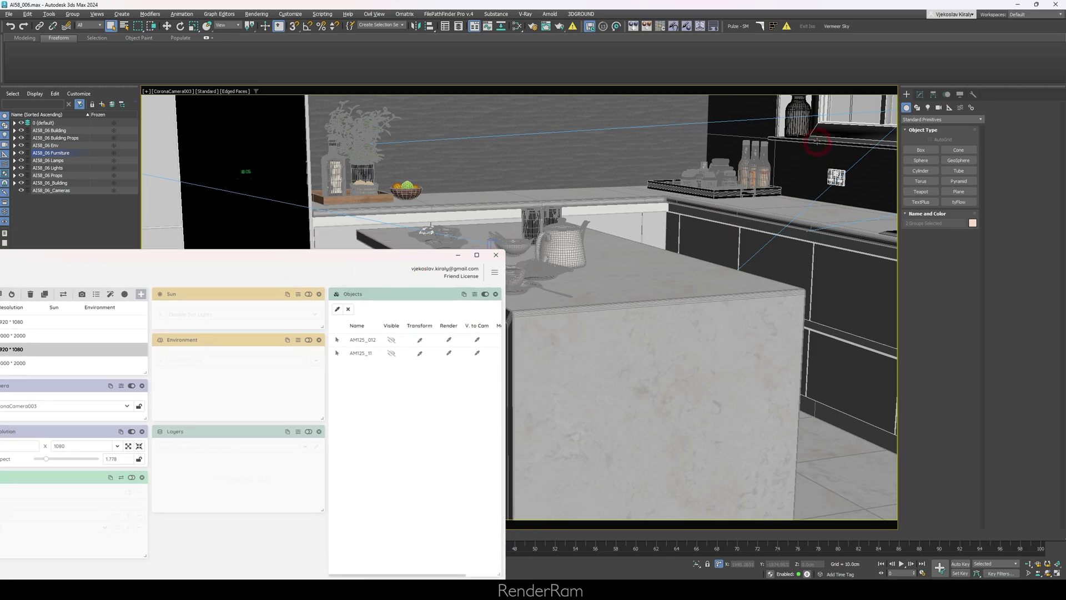
pyautogui.click(811, 116)
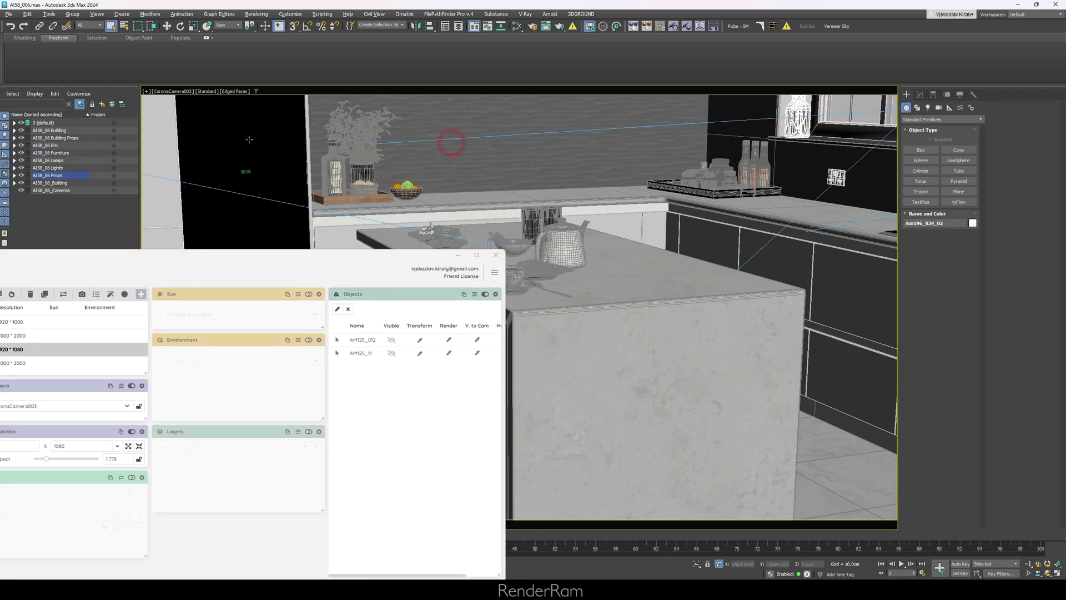
pyautogui.click(66, 321)
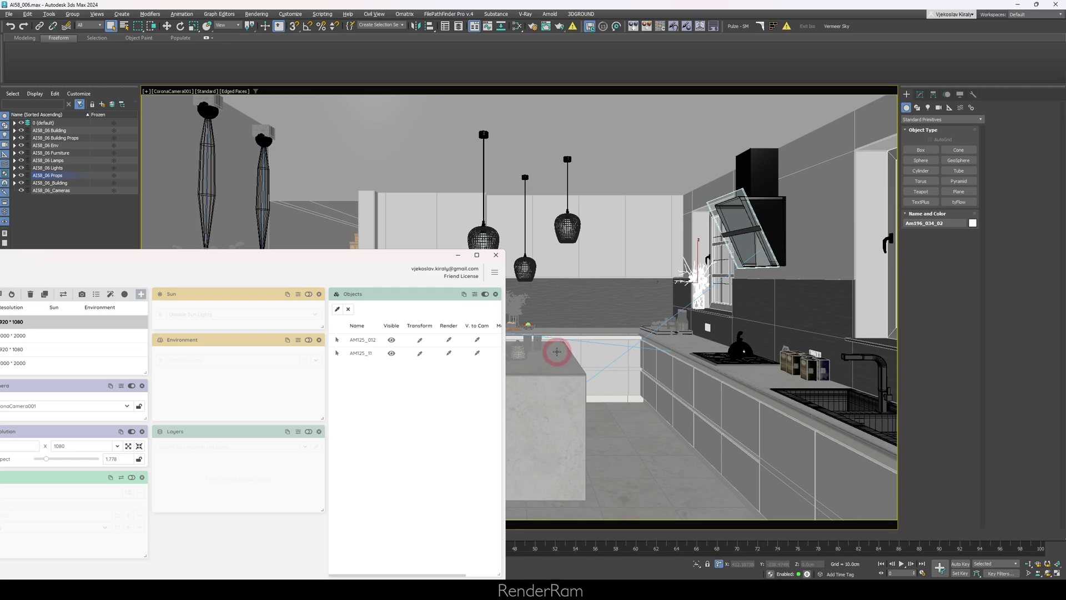
# Add the picked Am196_034_02 vase to CoronaCamera001's Objects list.
pyautogui.moveTo(200, 258); pyautogui.dragTo(256, 247)
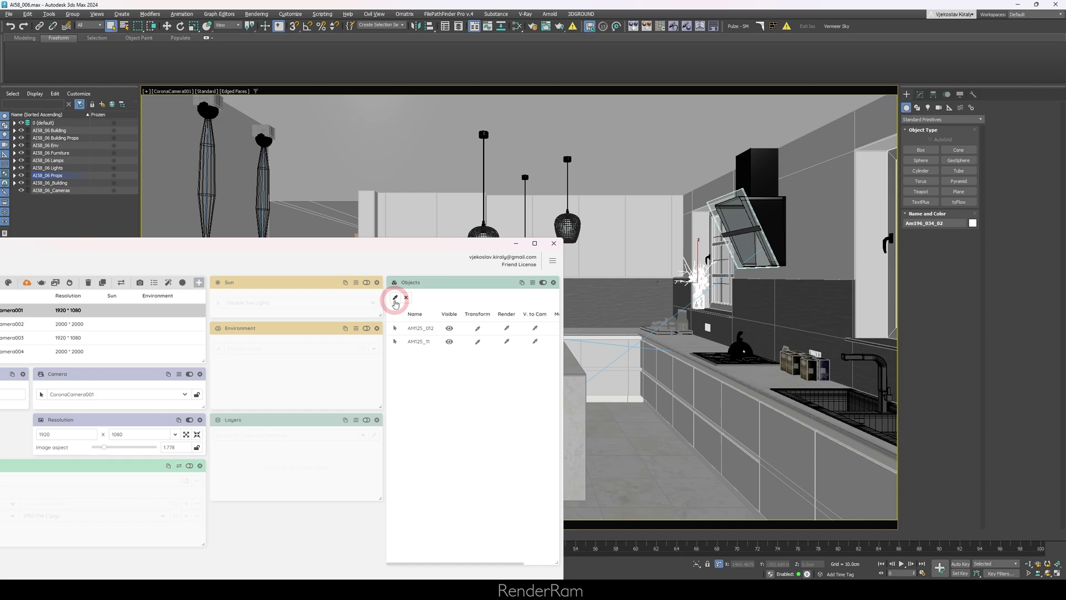
pyautogui.click(395, 299)
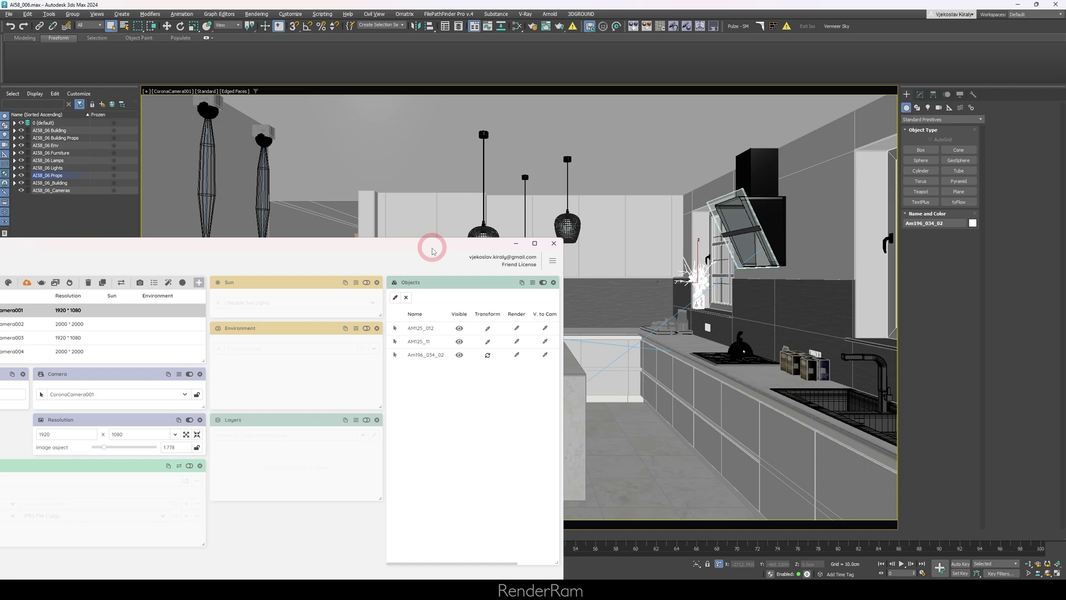
pyautogui.moveTo(433, 251); pyautogui.dragTo(578, 317)
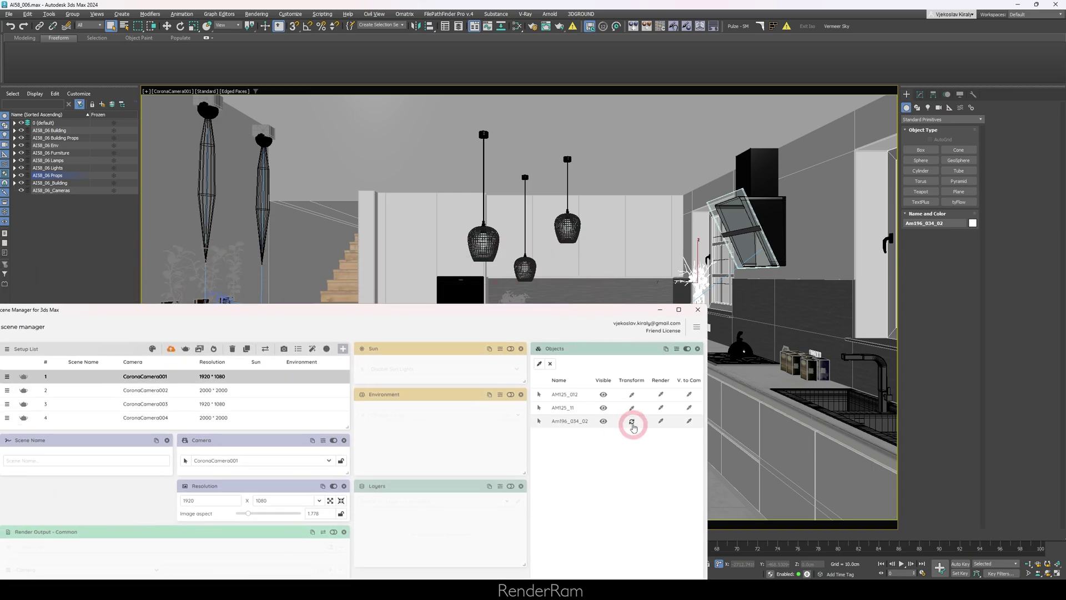
pyautogui.moveTo(562, 321); pyautogui.dragTo(620, 414)
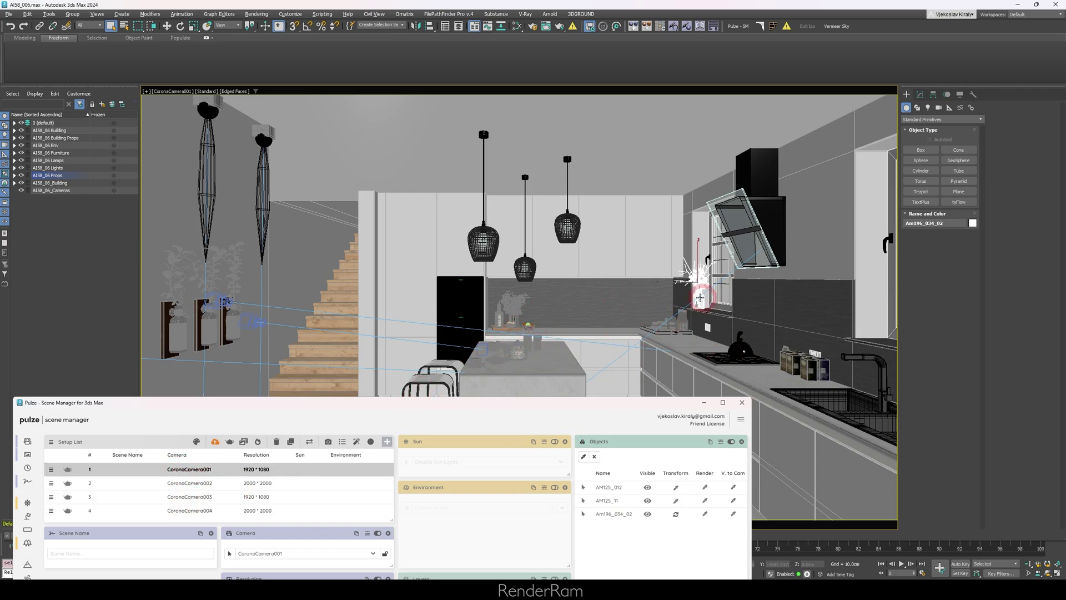
# Place the vase on the kitchen island, scale and rotate it, then store its transform.
pyautogui.moveTo(539, 406); pyautogui.dragTo(453, 462)
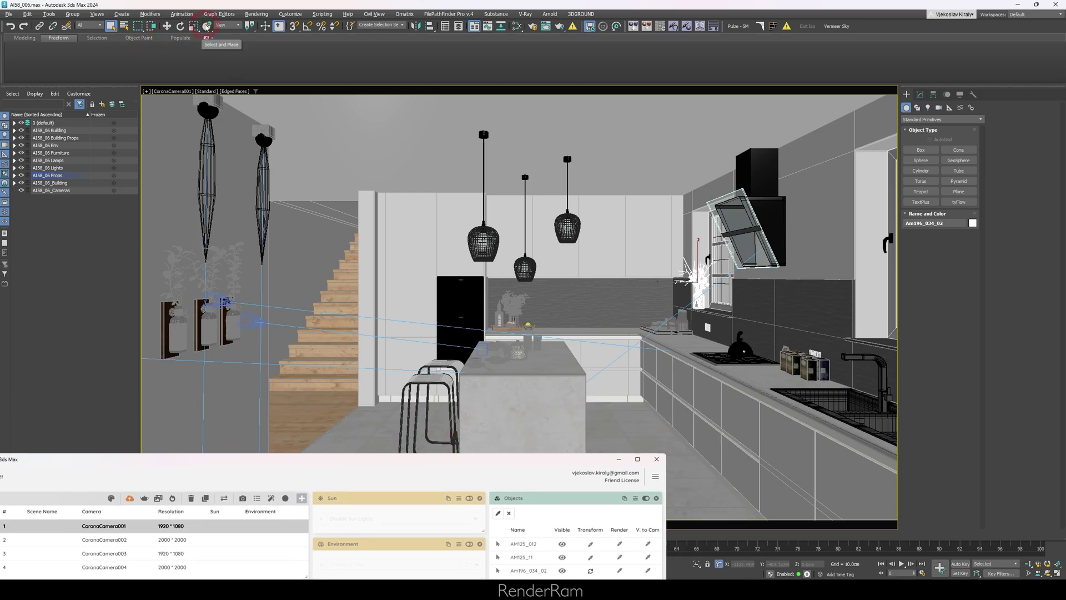
pyautogui.click(206, 26)
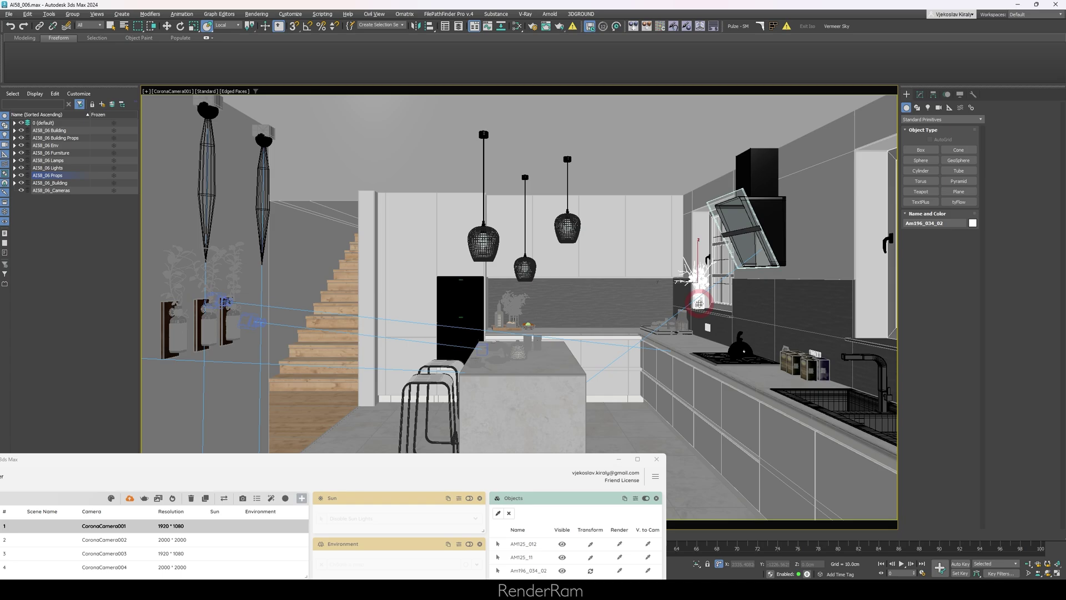
pyautogui.moveTo(699, 301); pyautogui.dragTo(597, 333)
pyautogui.press('r')
pyautogui.press('e')
pyautogui.click(514, 475)
pyautogui.moveTo(516, 462); pyautogui.dragTo(301, 229)
pyautogui.click(369, 343)
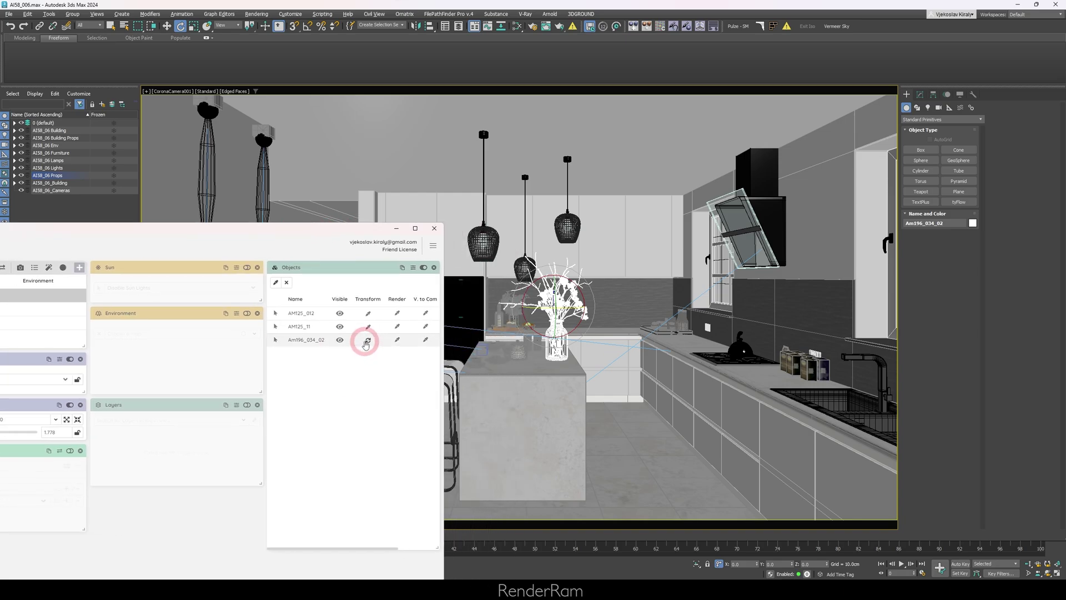
# Switch between the CoronaCamera001 and 002 setups, ending on CoronaCamera002.
pyautogui.moveTo(280, 231); pyautogui.dragTo(945, 409)
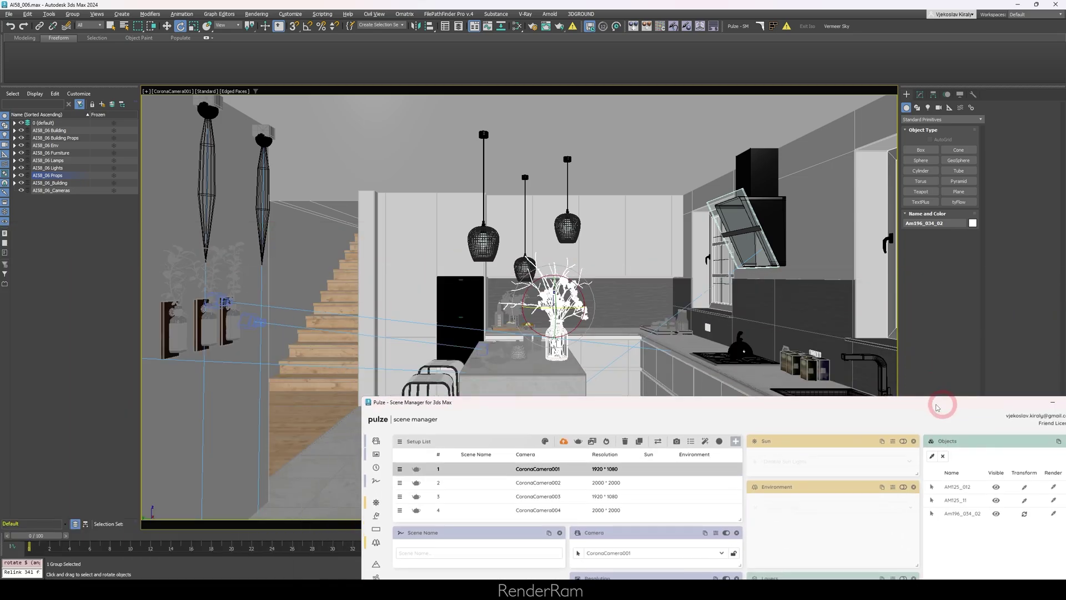
pyautogui.click(484, 482)
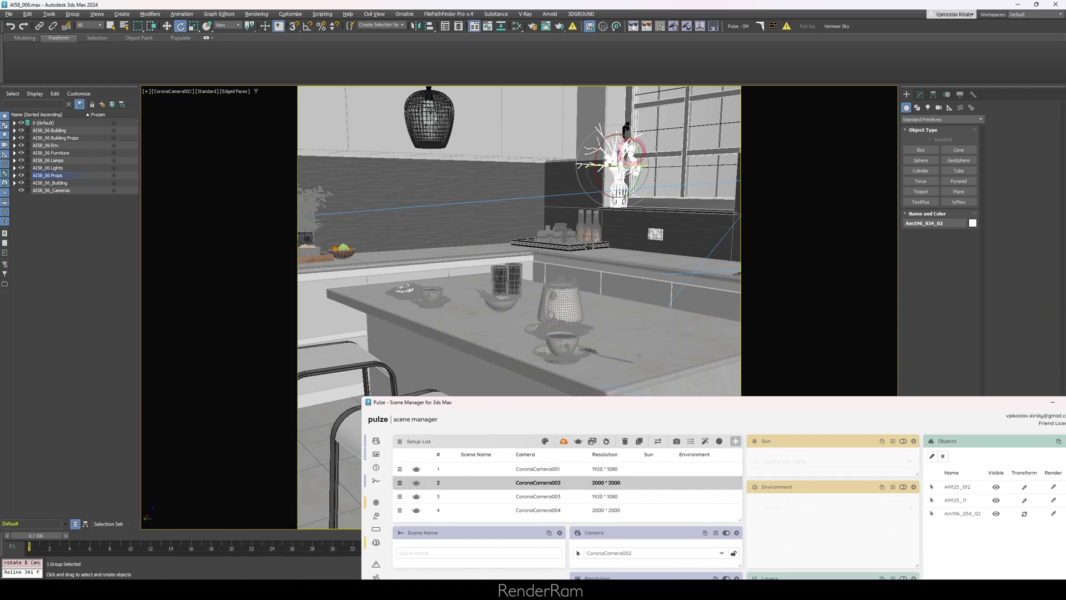
pyautogui.click(418, 477)
pyautogui.click(417, 471)
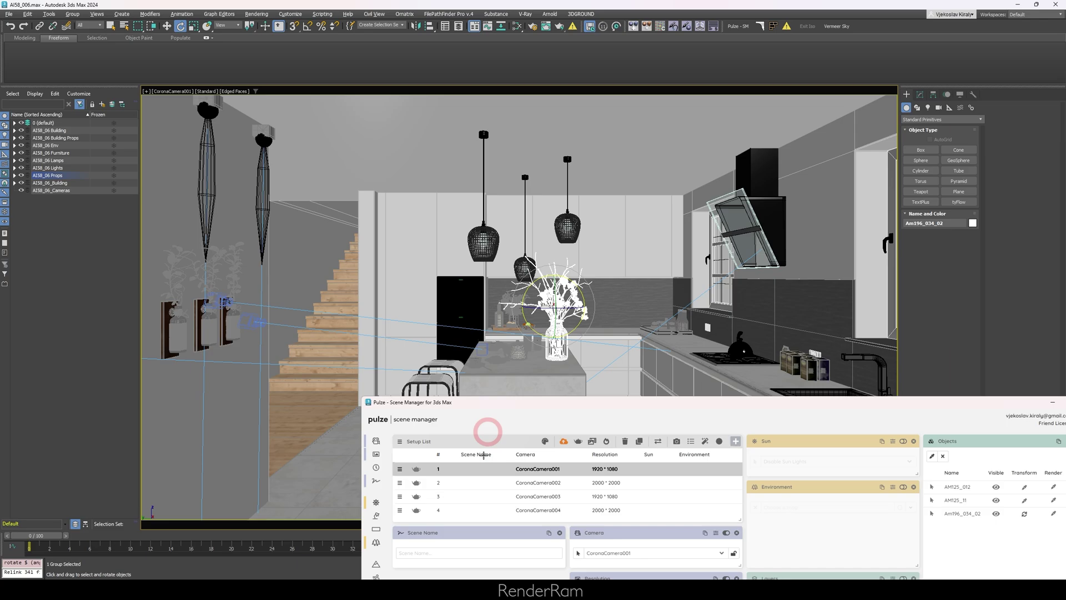
pyautogui.click(459, 488)
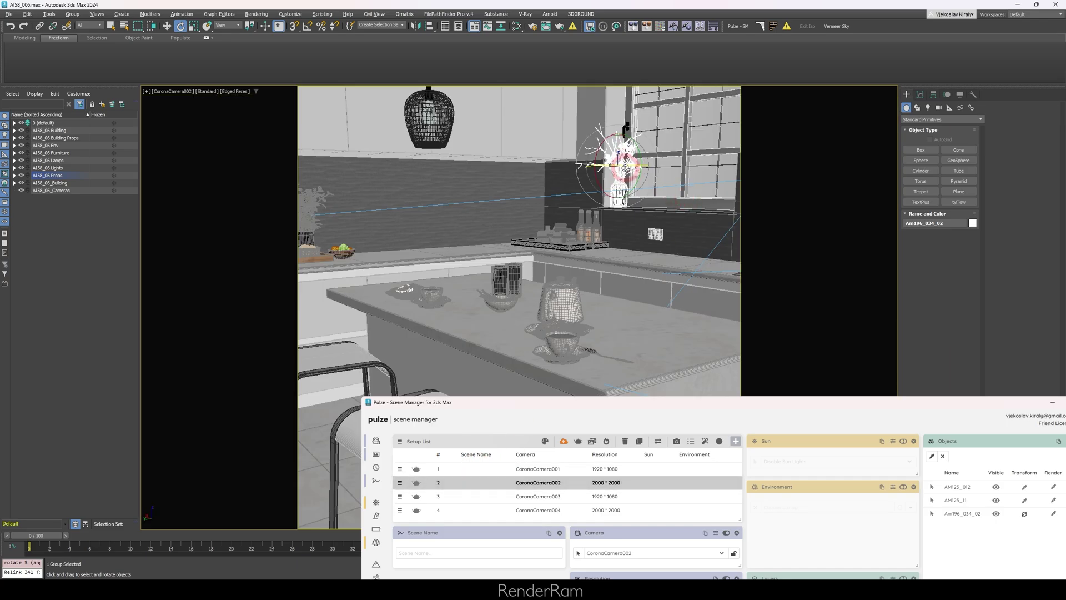
# Store the vase's transform in the CoronaCamera002 setup.
pyautogui.moveTo(844, 404); pyautogui.dragTo(544, 197)
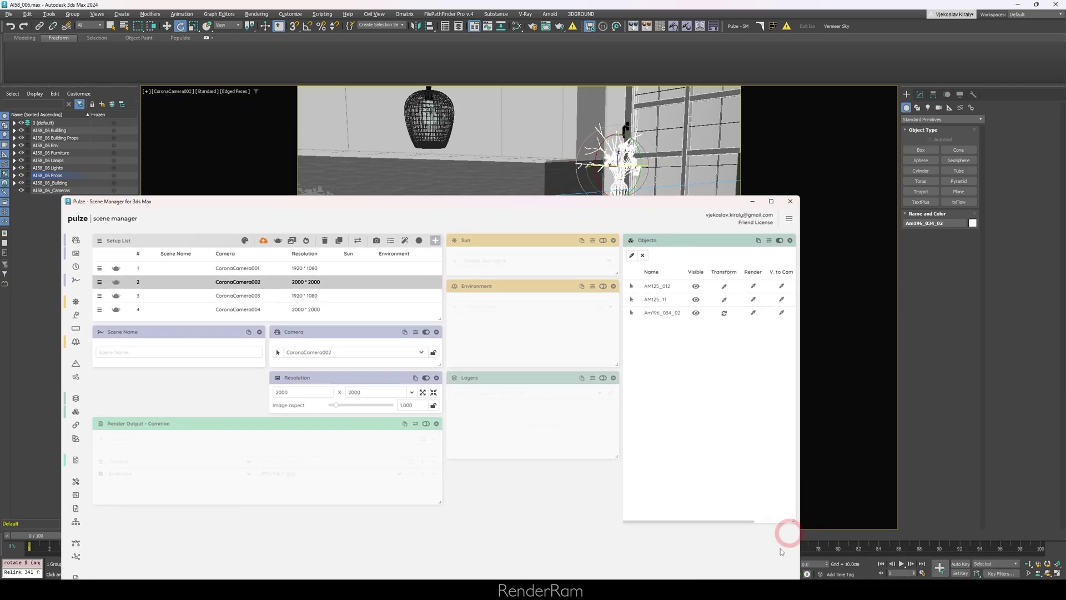
pyautogui.moveTo(743, 524); pyautogui.dragTo(778, 522)
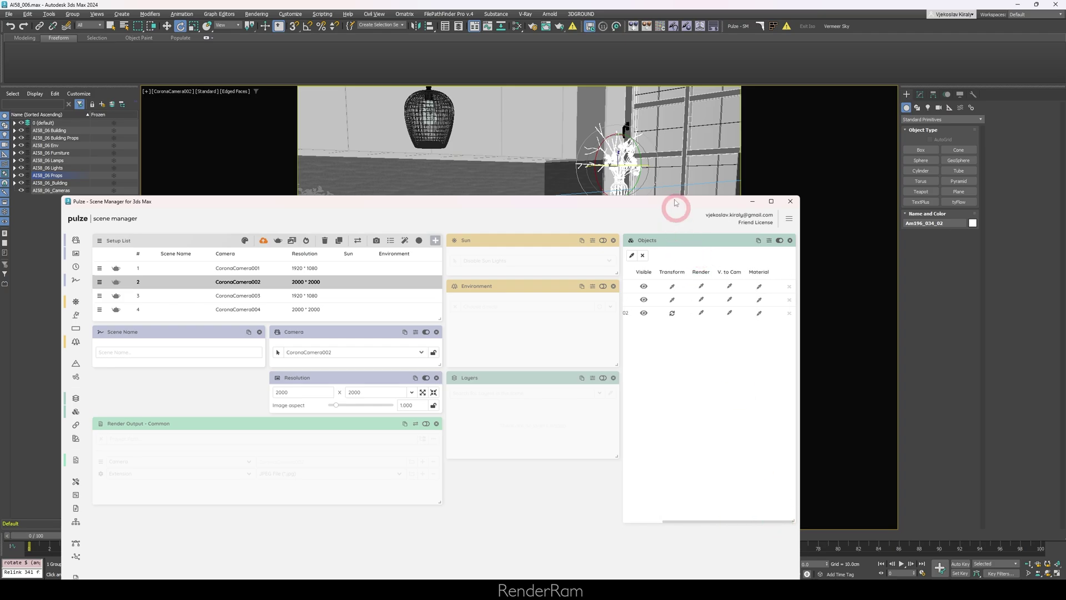
pyautogui.moveTo(673, 203); pyautogui.dragTo(561, 238)
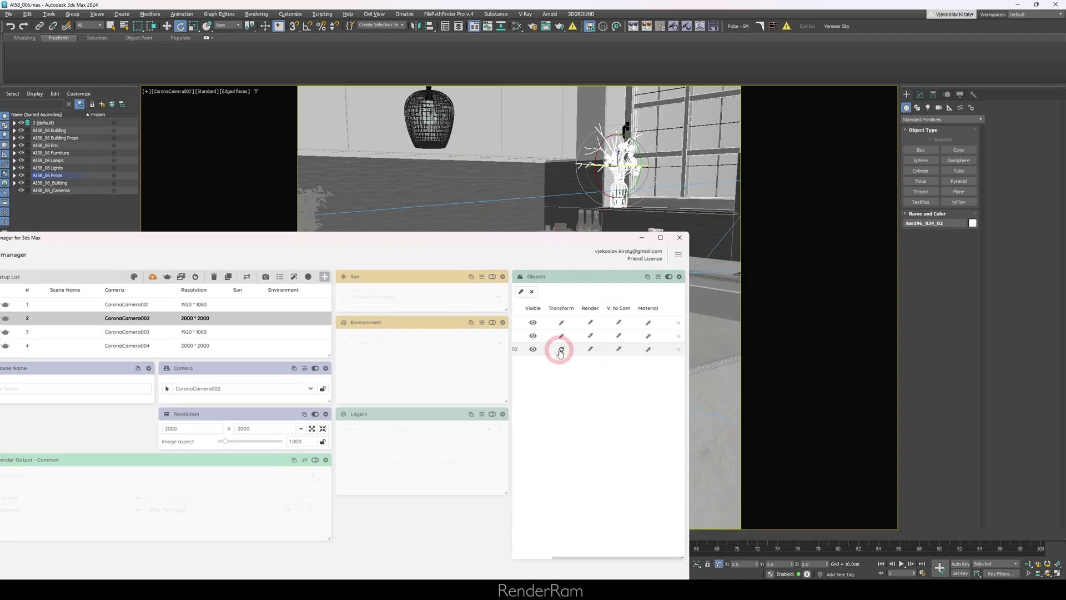
pyautogui.click(646, 335)
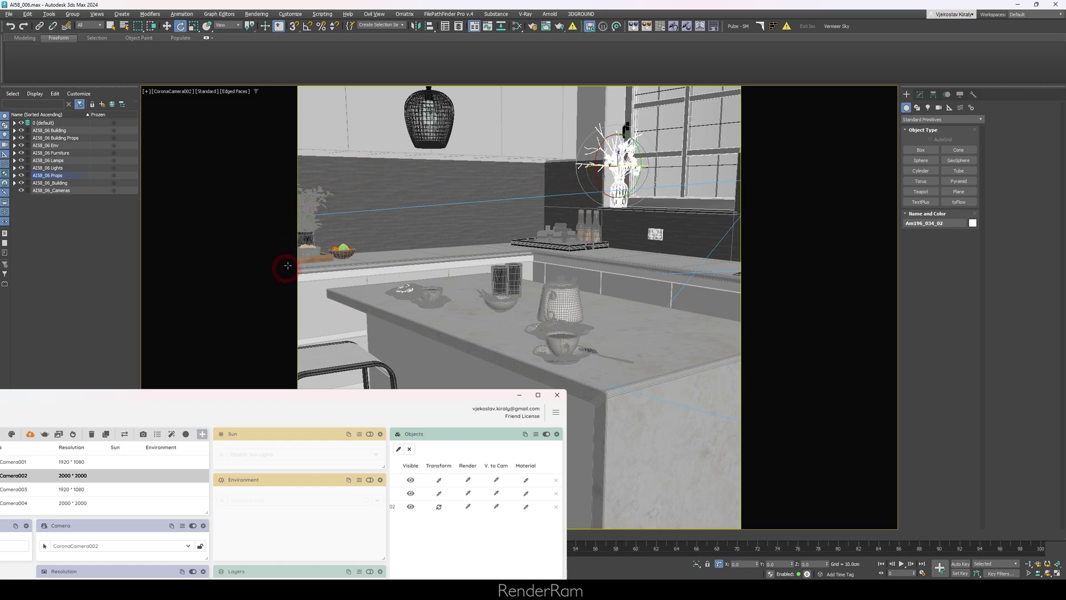
# Bring the Scene Manager fully into view, with its Layers override on and no layers stored.
pyautogui.click(214, 400)
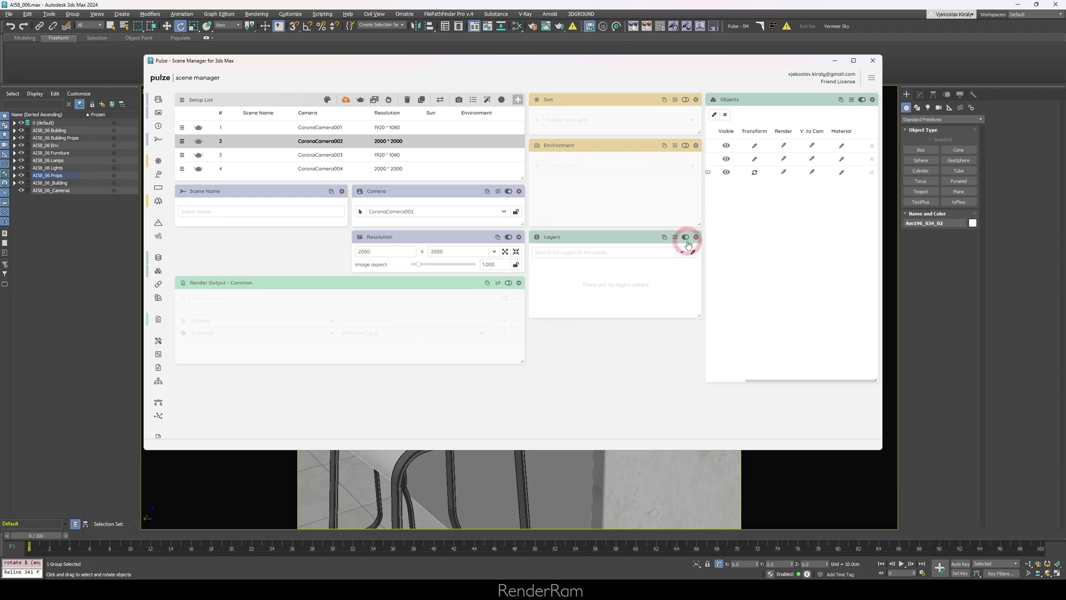
# Add the AI58_06 Furniture, Lamps and Lights layers to the CoronaCamera003 setup and hide them.
pyautogui.click(252, 157)
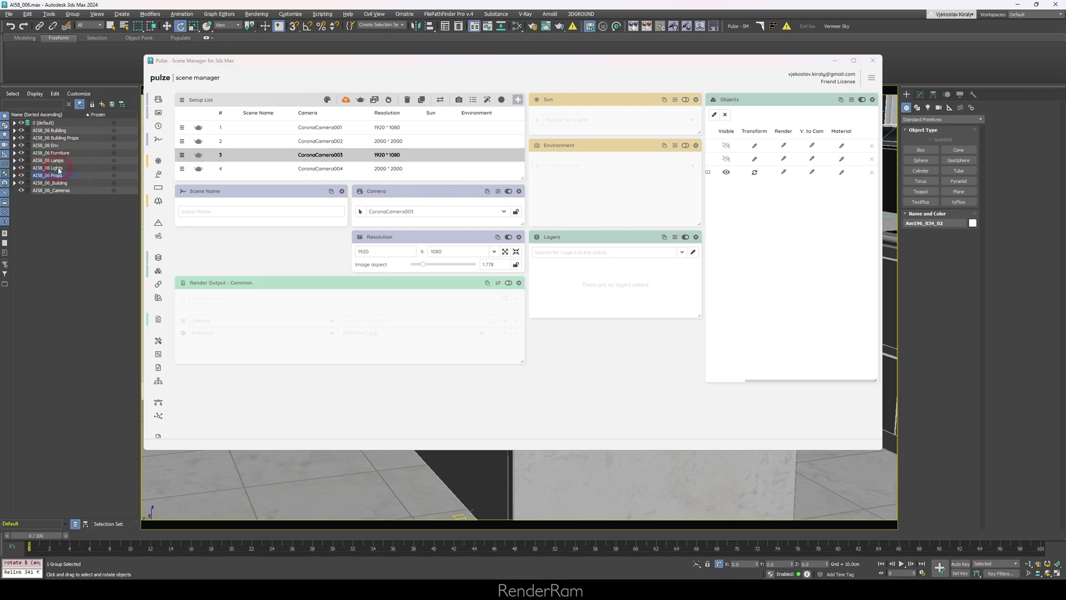
pyautogui.keyDown('shift'); pyautogui.click(60, 169); pyautogui.keyUp('shift')
pyautogui.click(693, 252)
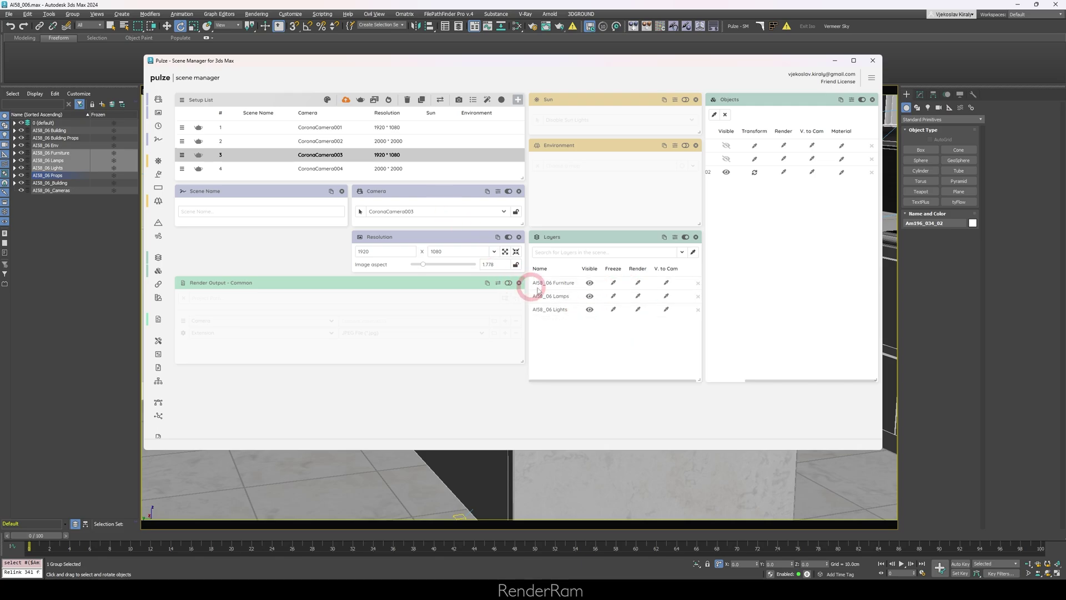
pyautogui.click(590, 296)
pyautogui.click(590, 283)
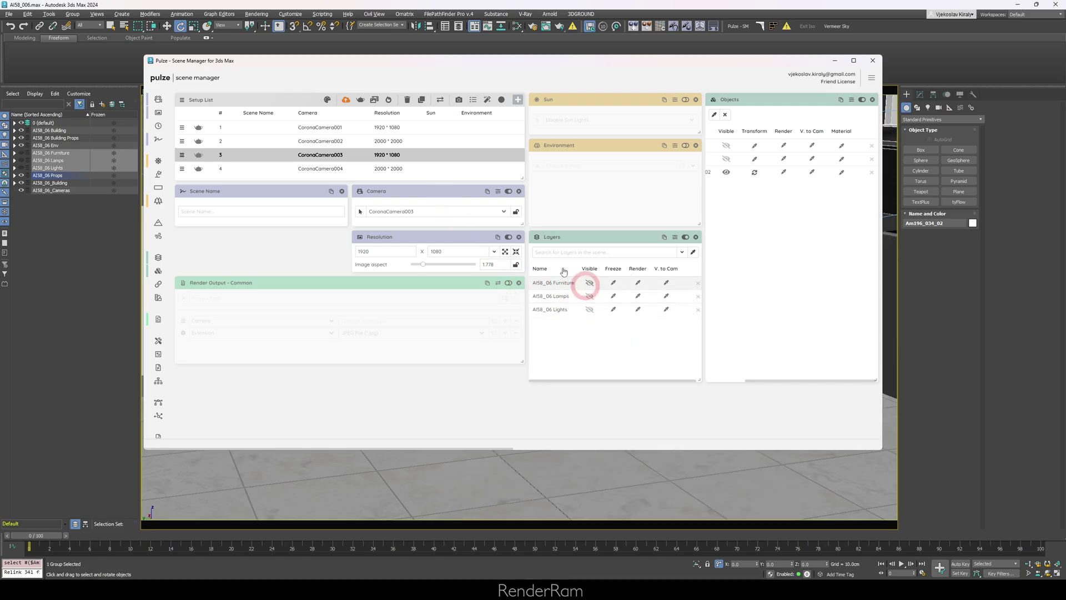
# Check the CoronaCamera004 and first camera setups still show the layers, then return to CoronaCamera003.
pyautogui.moveTo(351, 65); pyautogui.dragTo(593, 163)
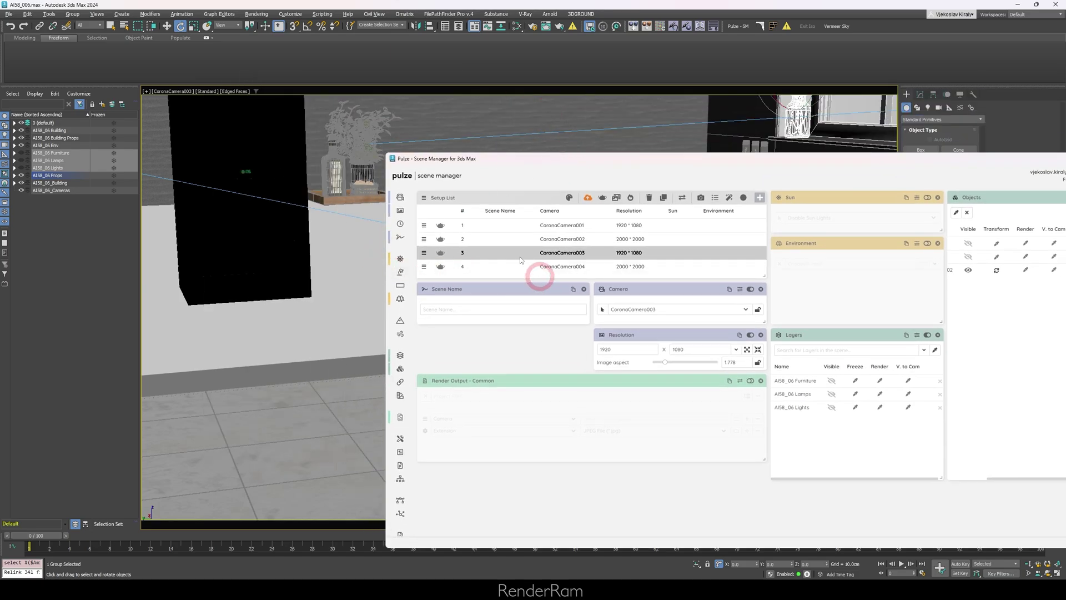
pyautogui.click(490, 266)
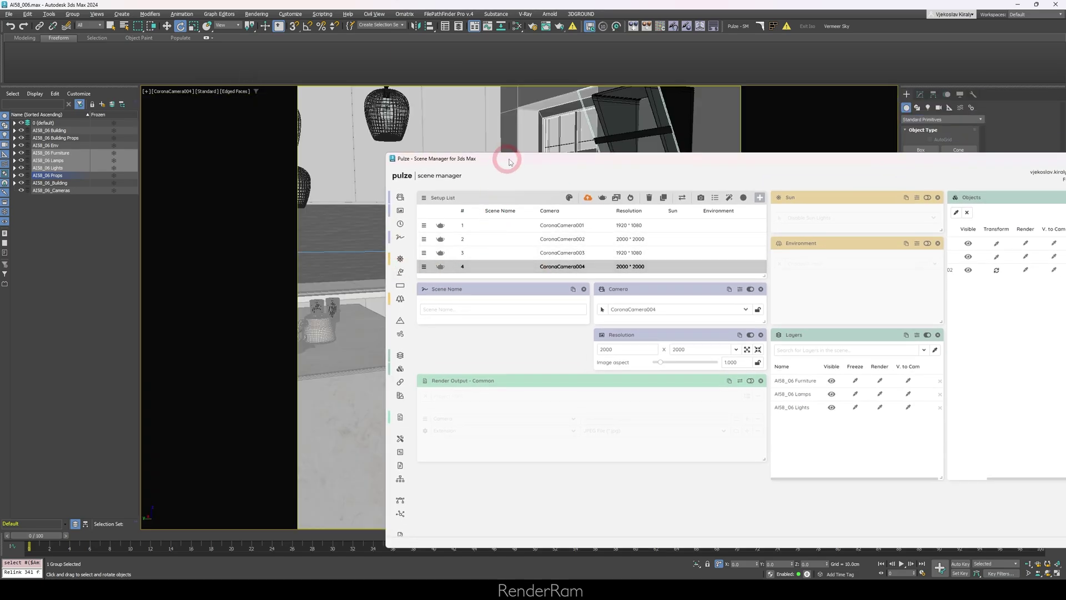
pyautogui.moveTo(510, 162); pyautogui.dragTo(716, 161)
pyautogui.click(711, 224)
pyautogui.click(715, 251)
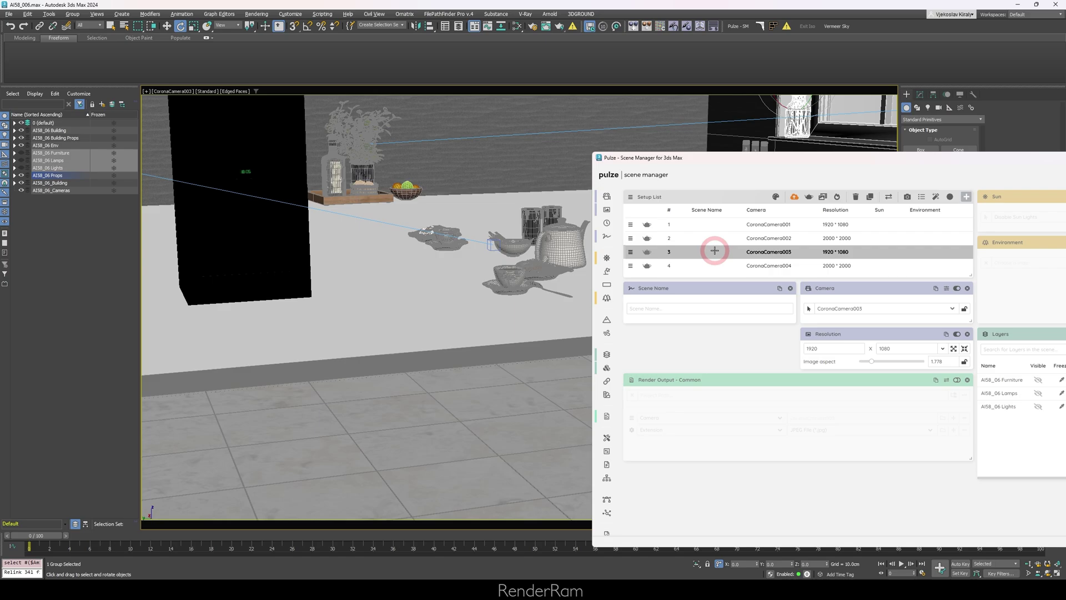
pyautogui.moveTo(771, 165); pyautogui.dragTo(399, 105)
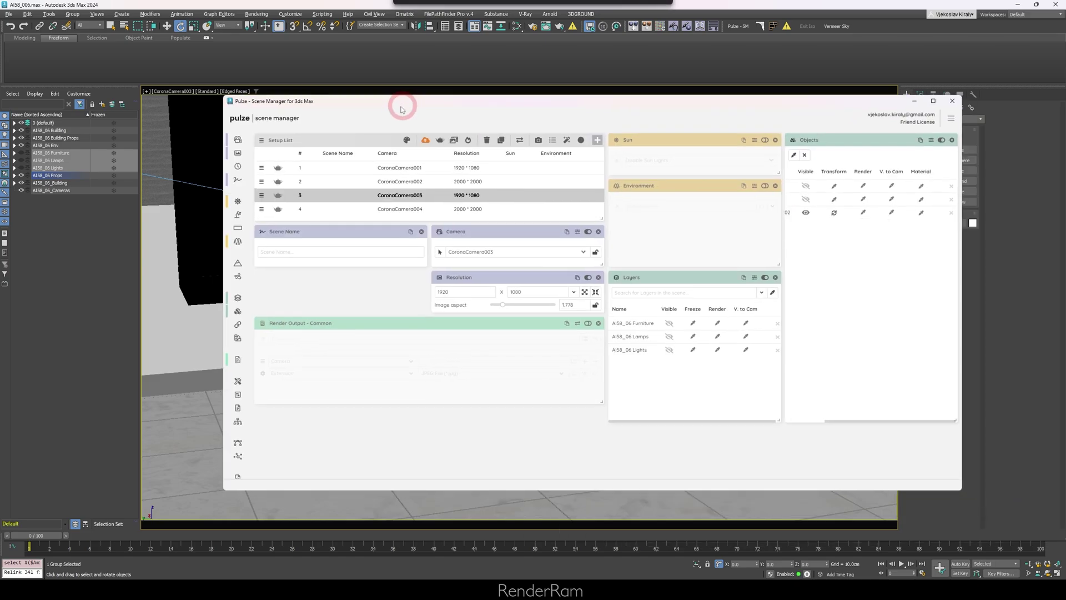
pyautogui.click(761, 292)
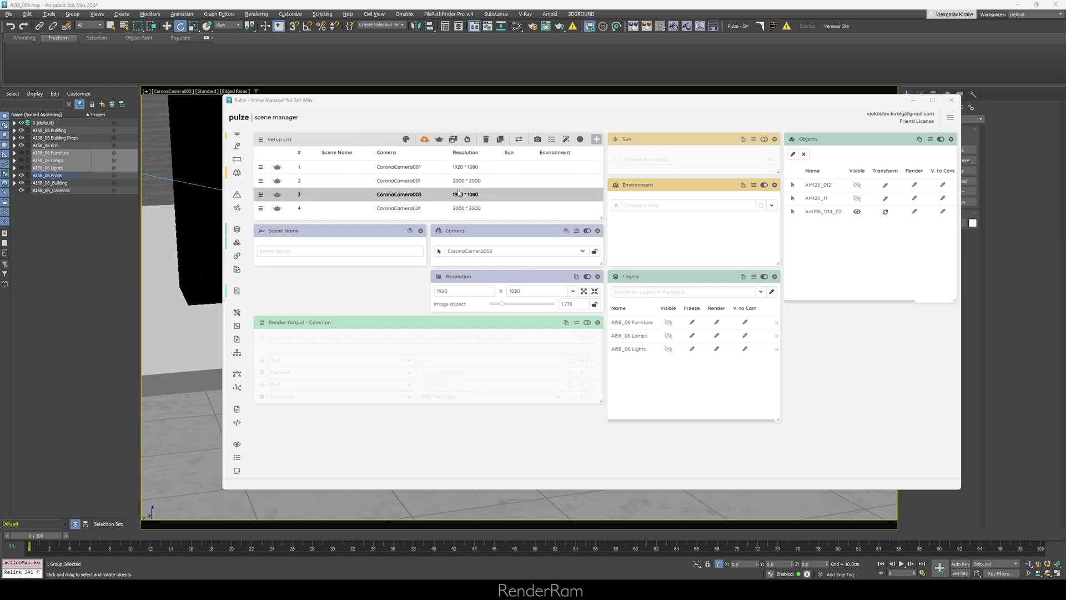
# Copy setup 3's 1920 × 1080 resolution and paste it onto setups 2 and 4.
pyautogui.click(577, 277)
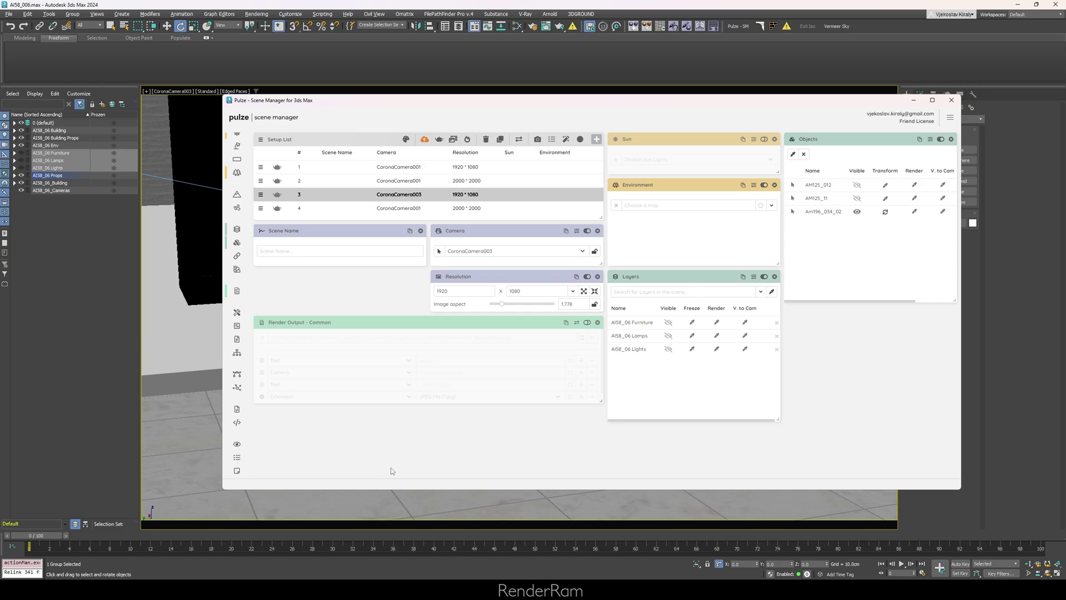
pyautogui.click(417, 185)
pyautogui.click(439, 210)
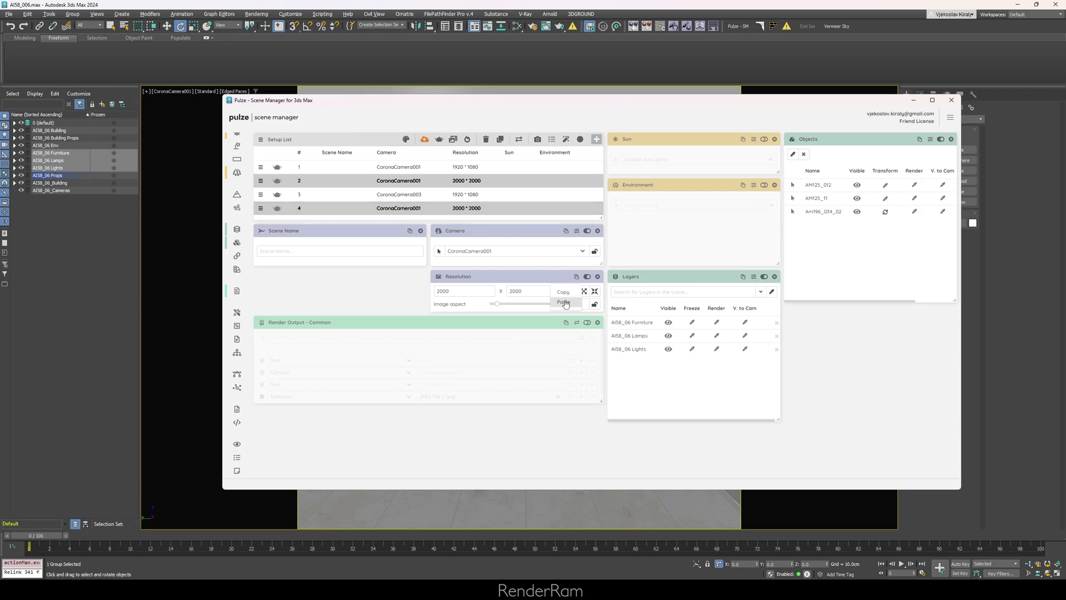
pyautogui.click(565, 302)
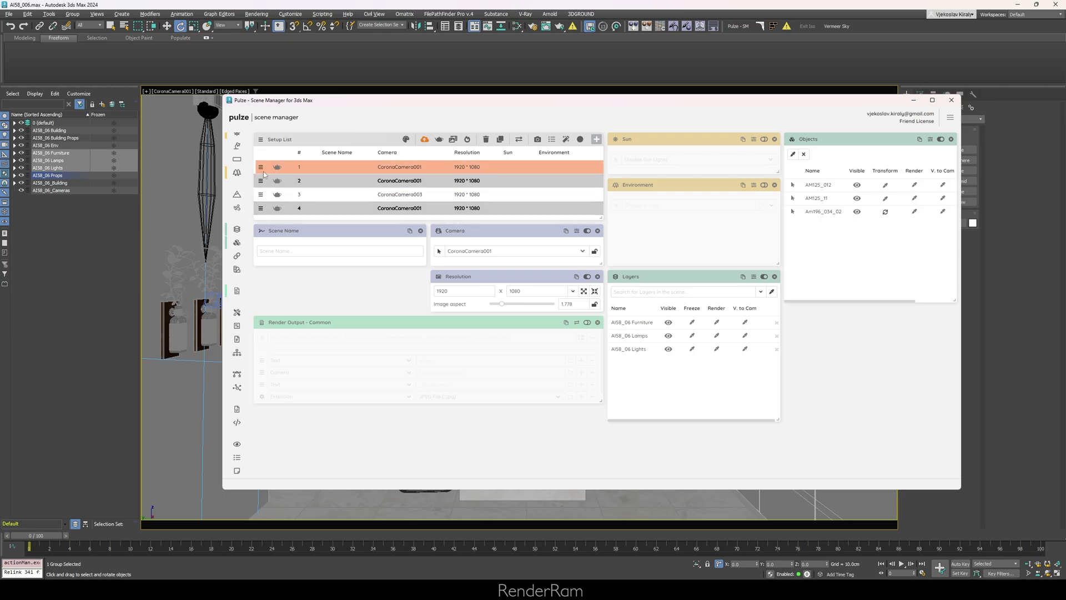
# Switch off the sun override for the CoronaCamera003 setup.
pyautogui.click(487, 194)
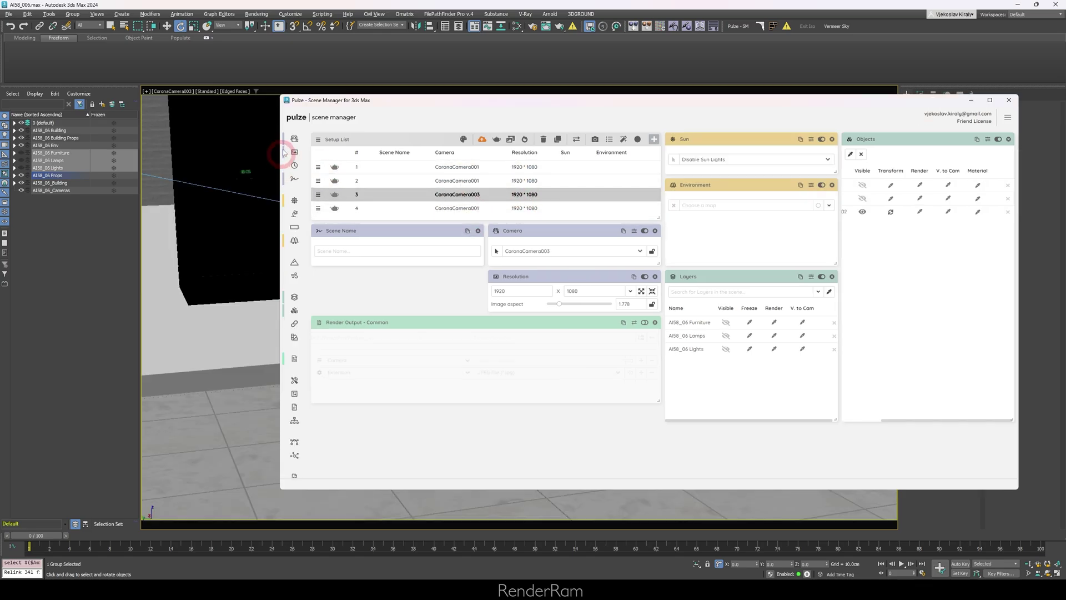
pyautogui.scroll(2, 295, 161)
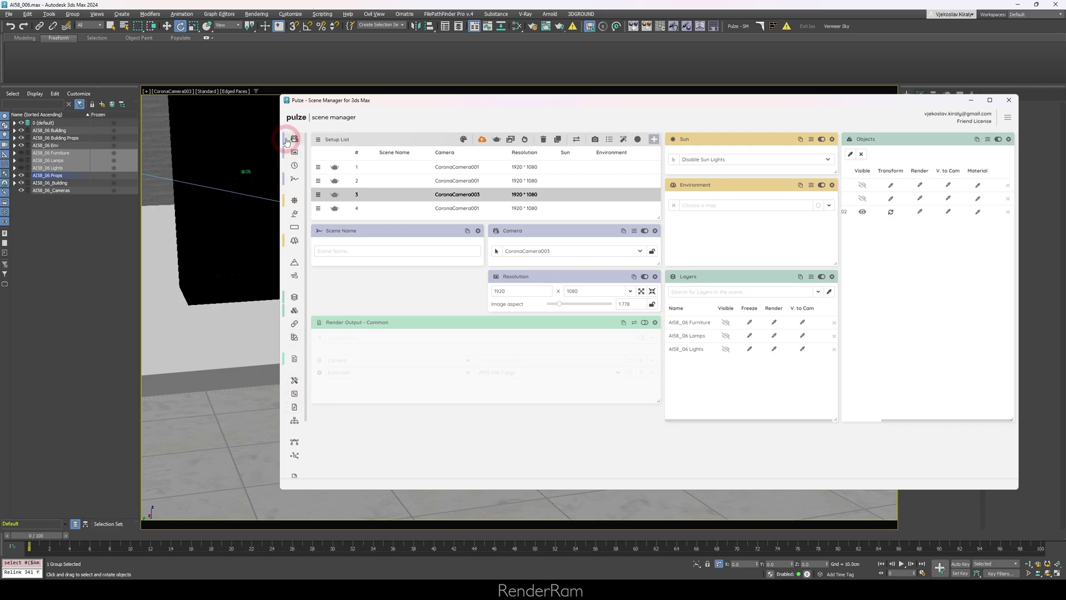
pyautogui.click(651, 350)
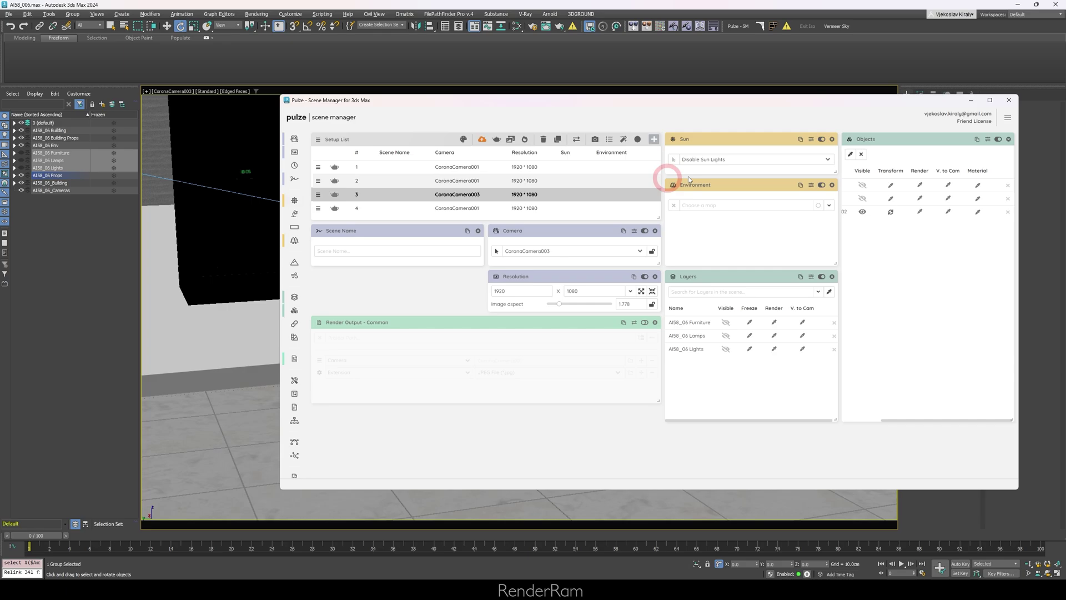
pyautogui.click(293, 202)
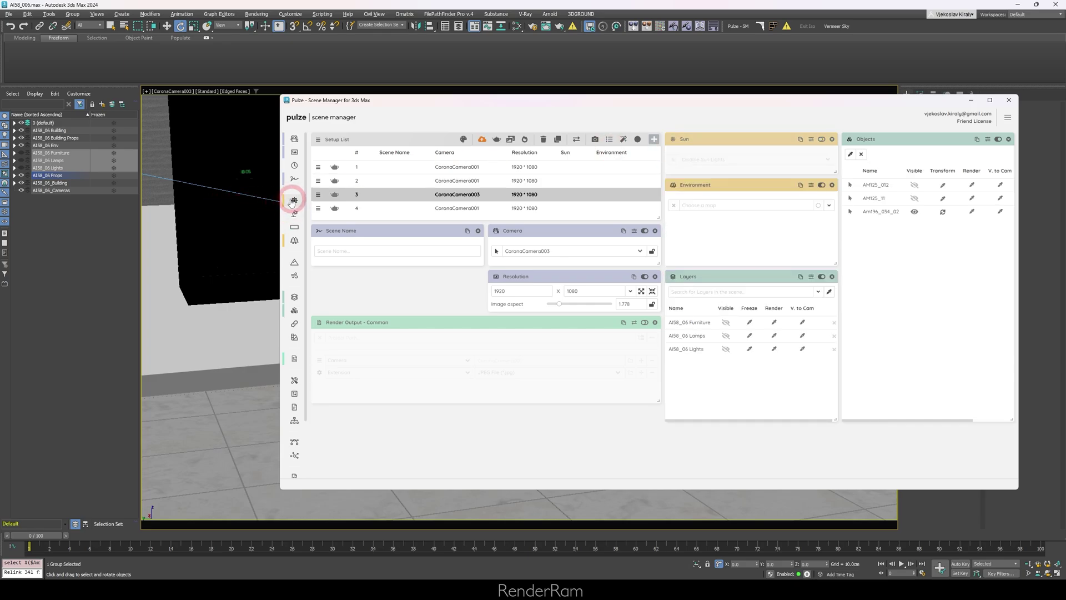
# Try adding the background and atmosphere environment modules, then remove them again.
pyautogui.click(294, 276)
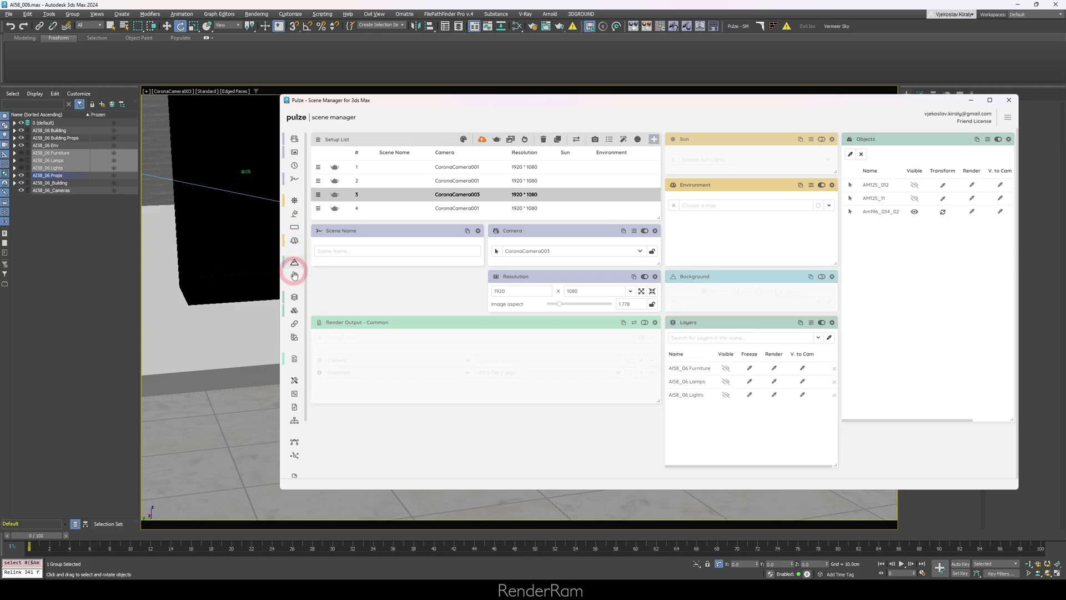
pyautogui.click(294, 277)
pyautogui.scroll(-1, 286, 305)
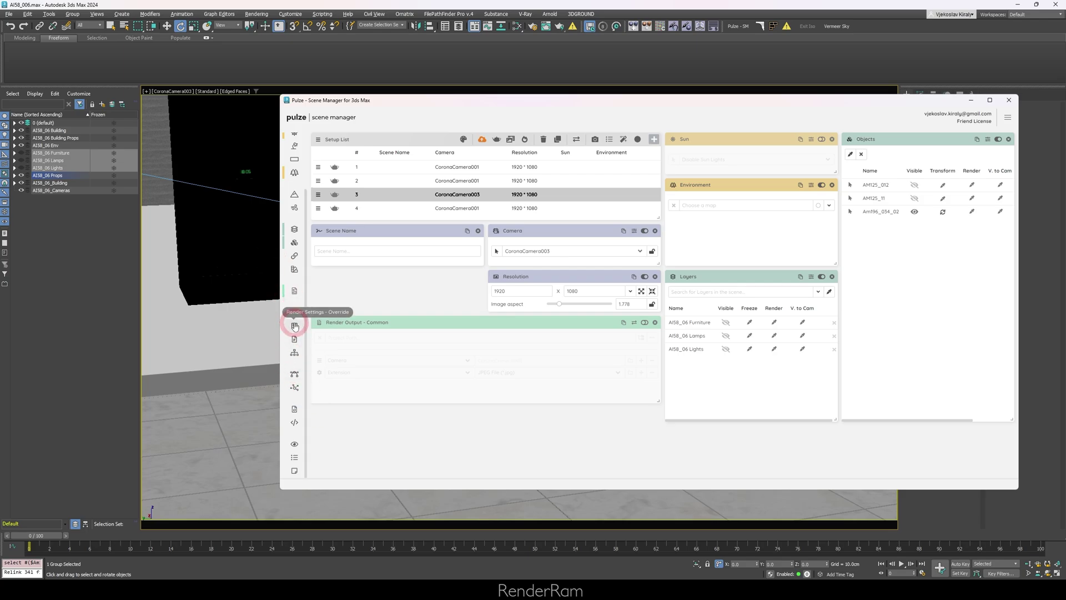
# Add a Render Settings - Custom module and give setups 1 and 2 a 20-minute time limit.
pyautogui.click(295, 322)
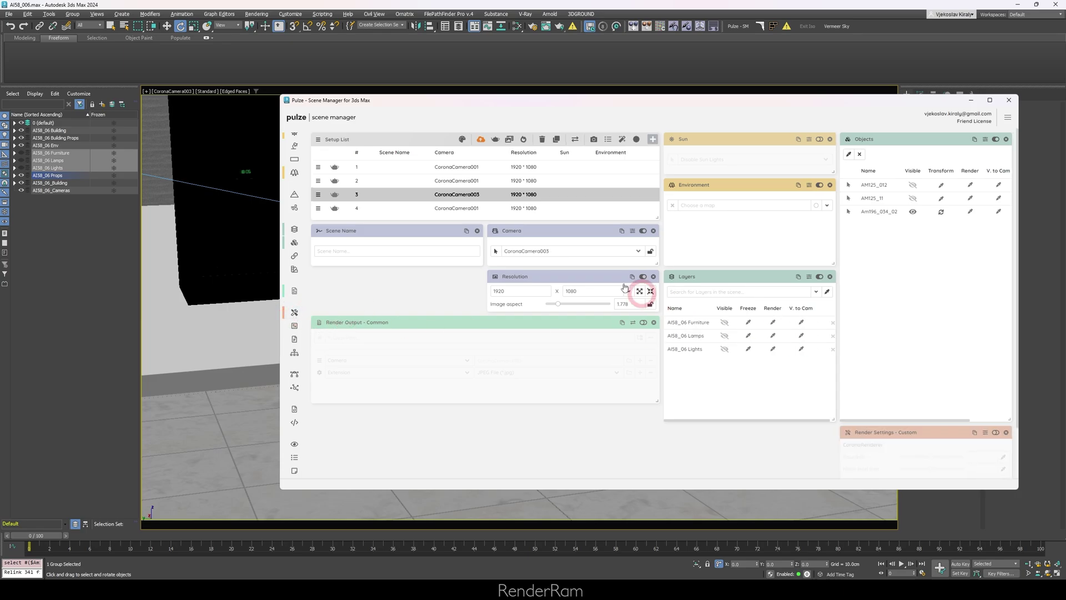
pyautogui.click(440, 167)
pyautogui.keyDown('shift'); pyautogui.click(388, 180); pyautogui.keyUp('shift')
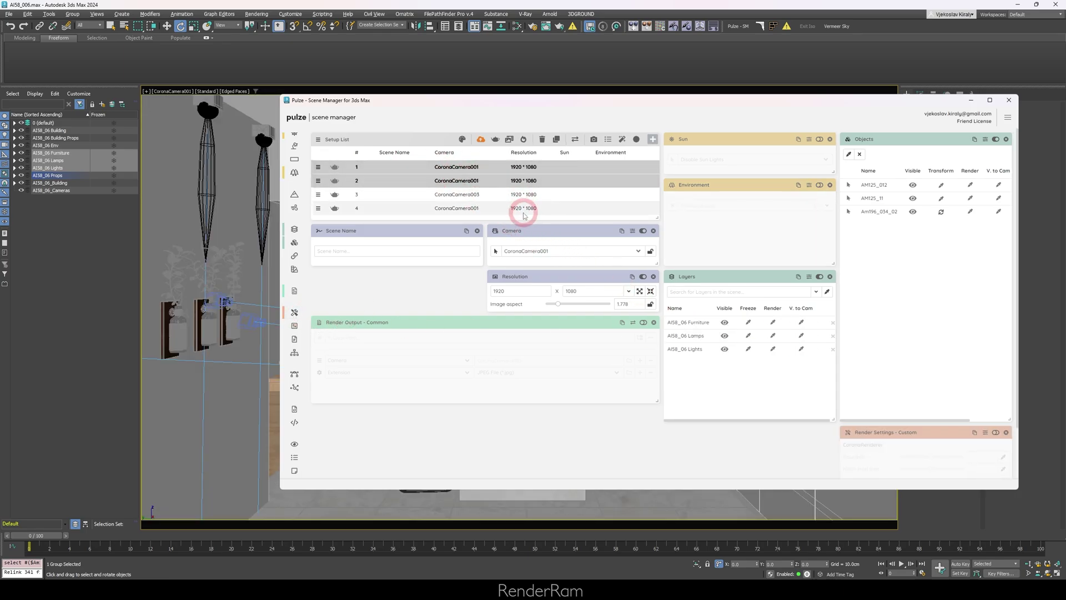
pyautogui.click(996, 434)
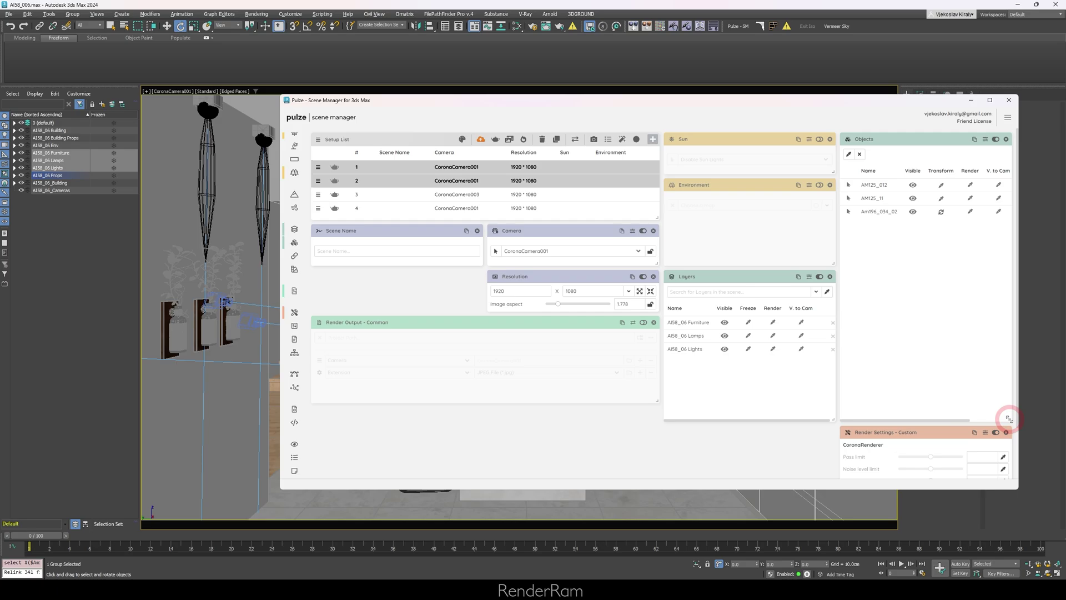
pyautogui.moveTo(1008, 421); pyautogui.dragTo(995, 302)
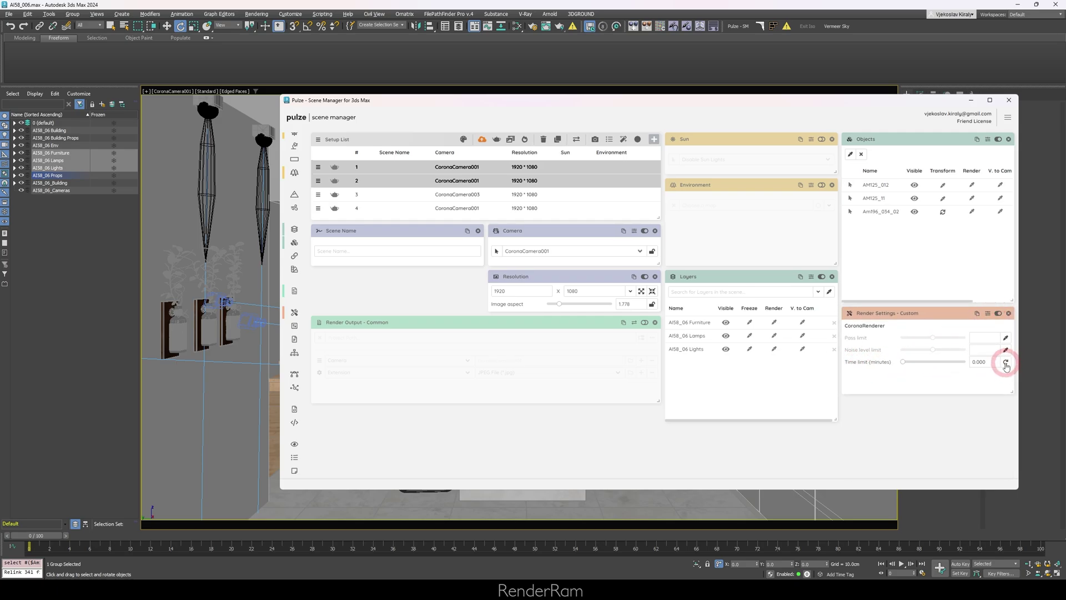
pyautogui.moveTo(982, 362); pyautogui.dragTo(893, 362)
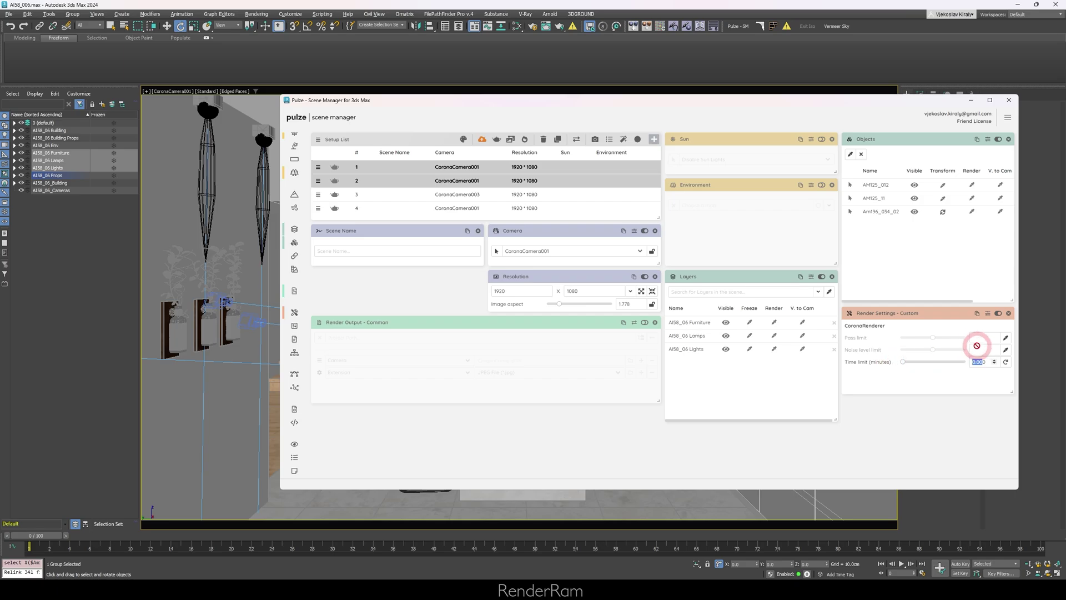
pyautogui.write('20')
pyautogui.press('Return')
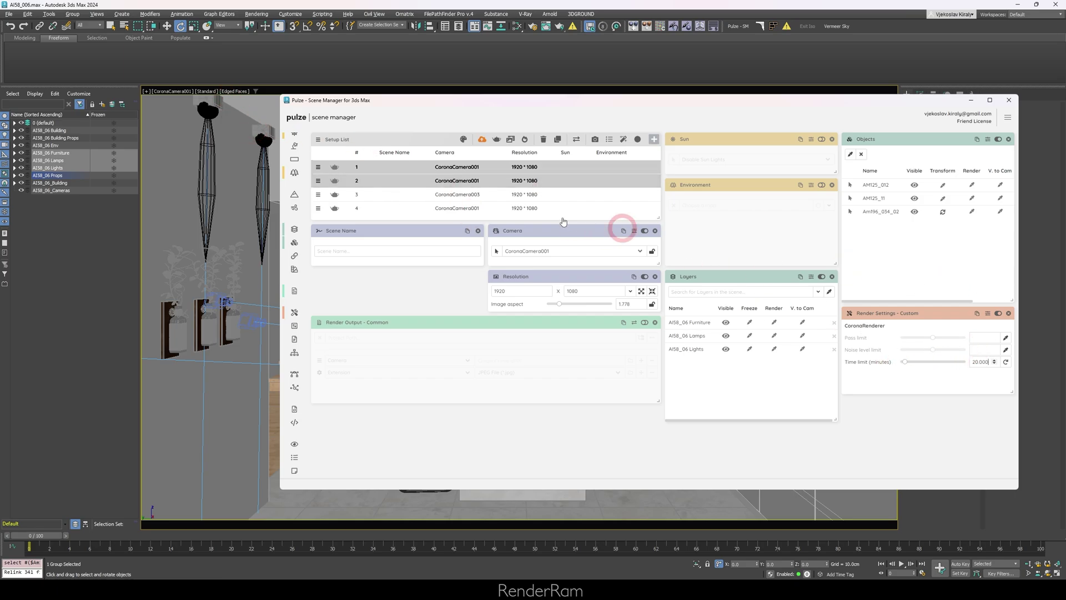
# Override the render time limit to 50 minutes for setups 3 and 4.
pyautogui.click(404, 195)
pyautogui.keyDown('shift'); pyautogui.click(414, 208); pyautogui.keyUp('shift')
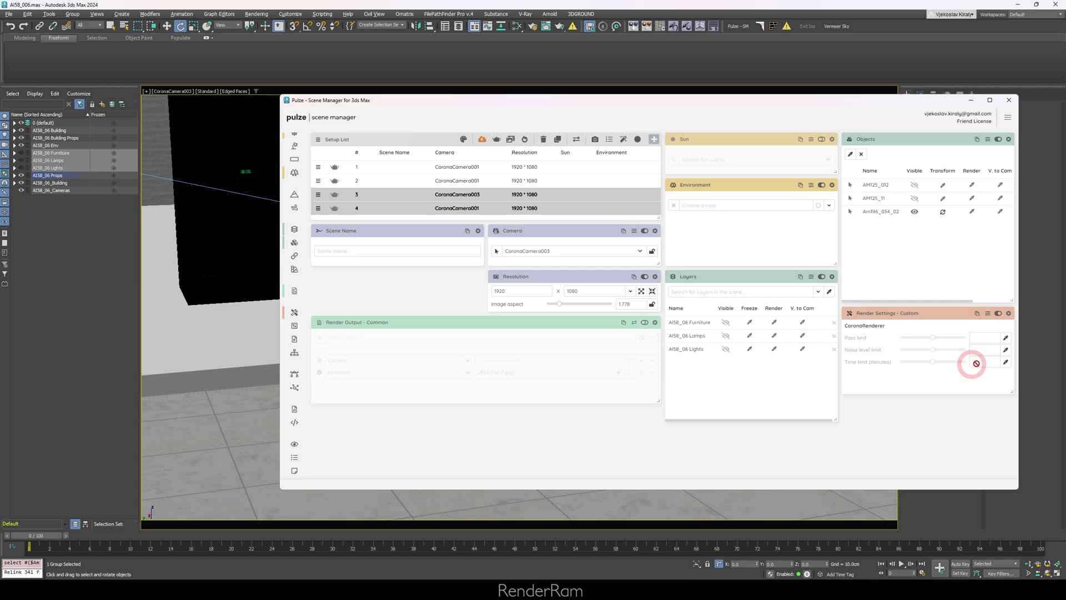
pyautogui.click(1004, 365)
pyautogui.write('50')
pyautogui.press('Return')
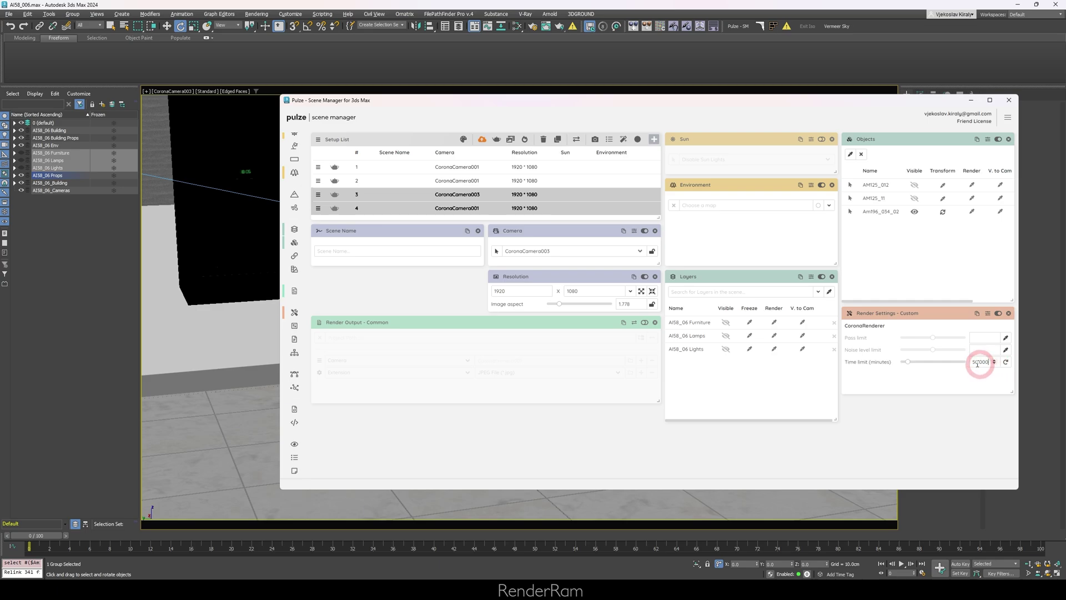
pyautogui.click(488, 139)
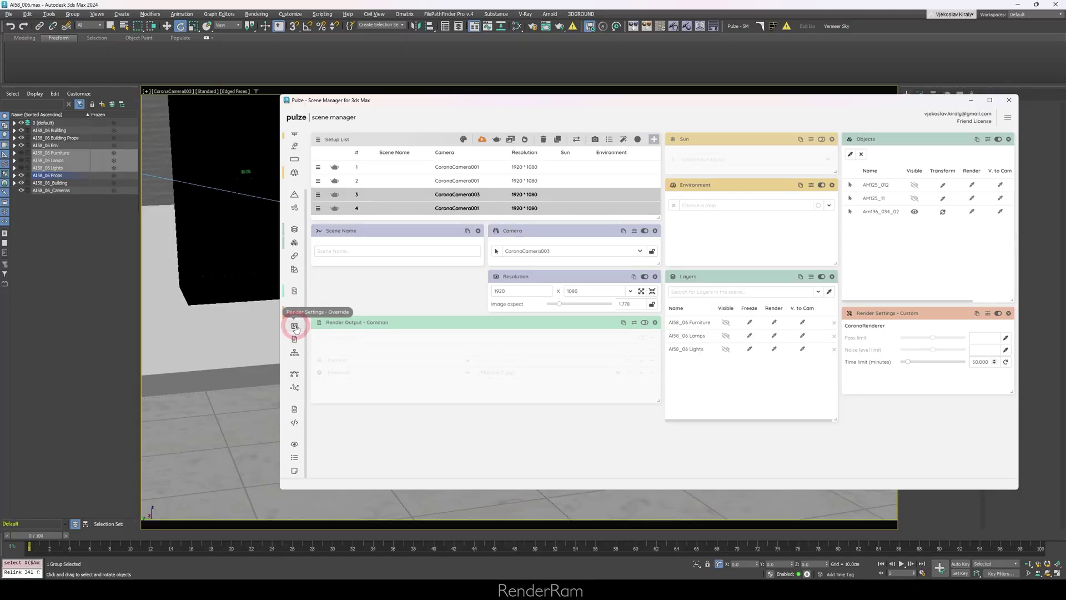
# Add the Render Settings - Override module and review Corona Render Setup's Camera and Performance tabs.
pyautogui.click(295, 328)
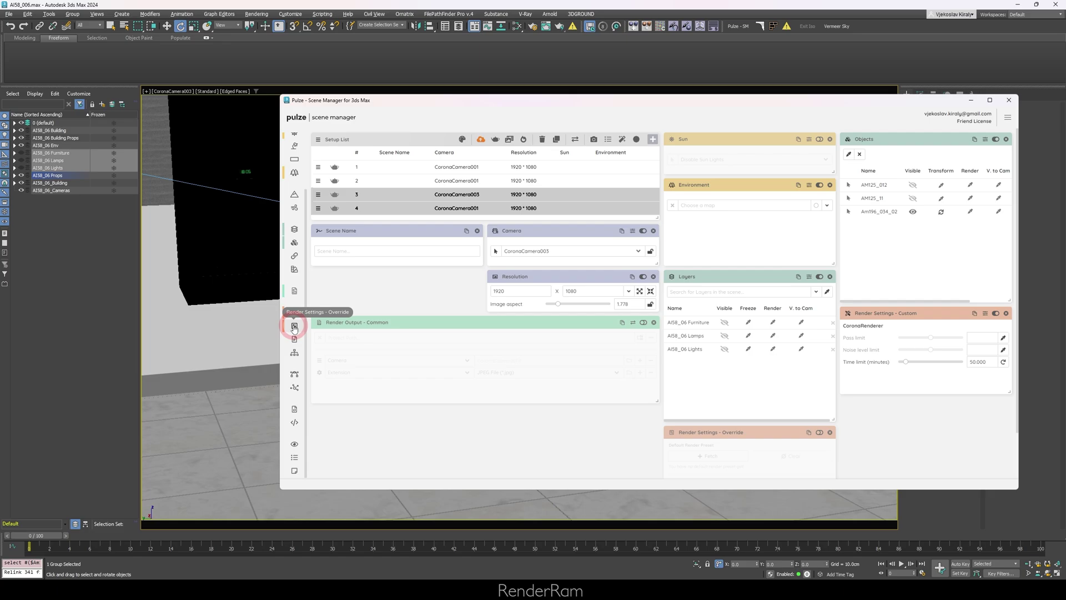
pyautogui.click(820, 438)
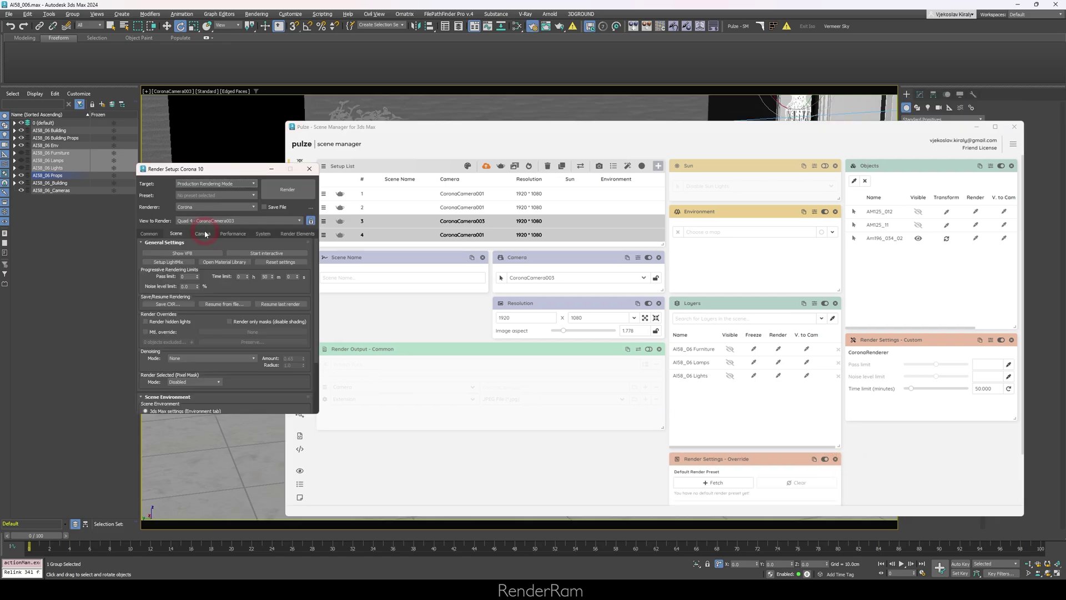
pyautogui.click(203, 234)
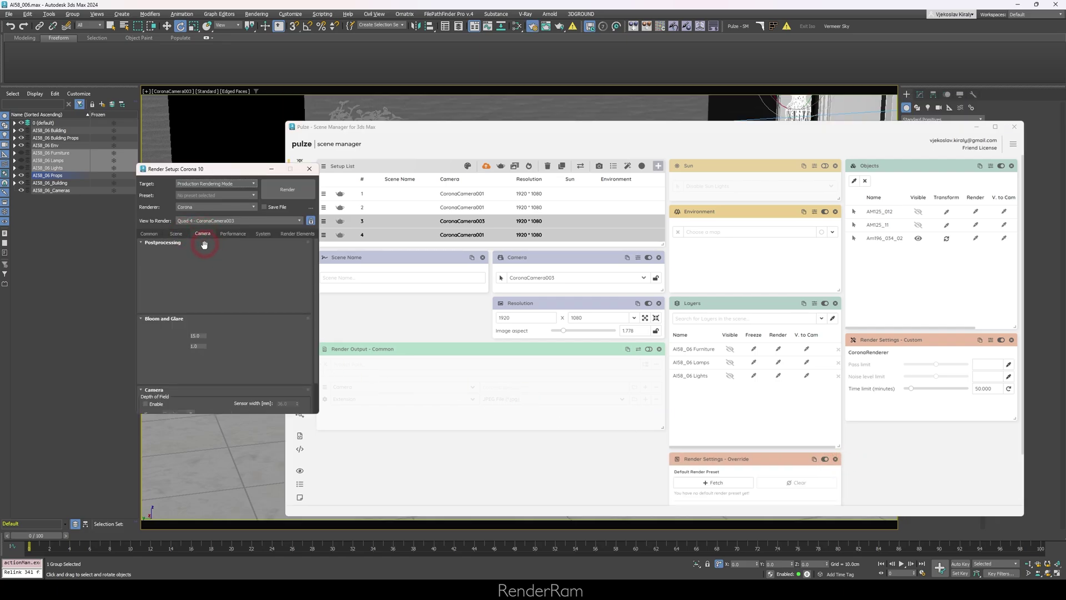
pyautogui.click(232, 233)
pyautogui.scroll(-3, 233, 303)
pyautogui.click(459, 498)
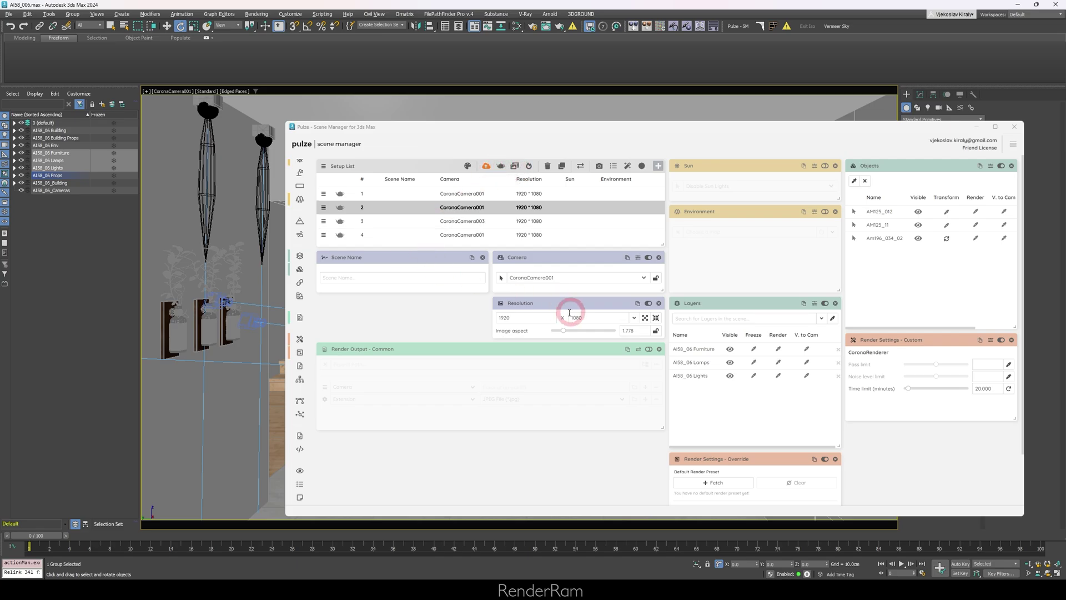
# Enable Render Output - Common for all four setups with the Pulze Scene Manager output folder.
pyautogui.click(365, 194)
pyautogui.keyDown('shift'); pyautogui.click(372, 235); pyautogui.keyUp('shift')
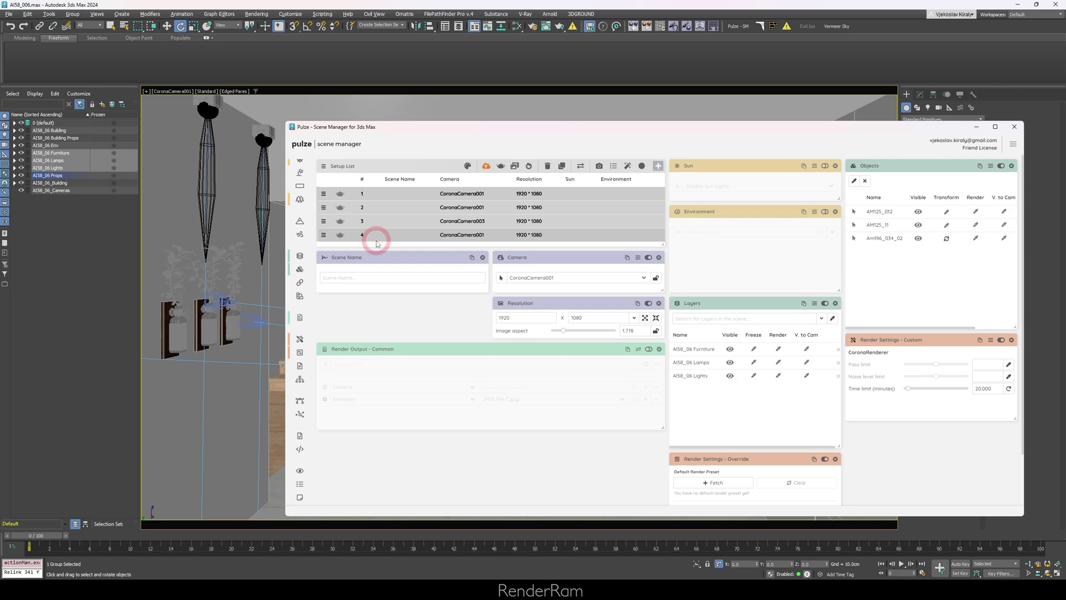
pyautogui.click(649, 352)
pyautogui.click(657, 364)
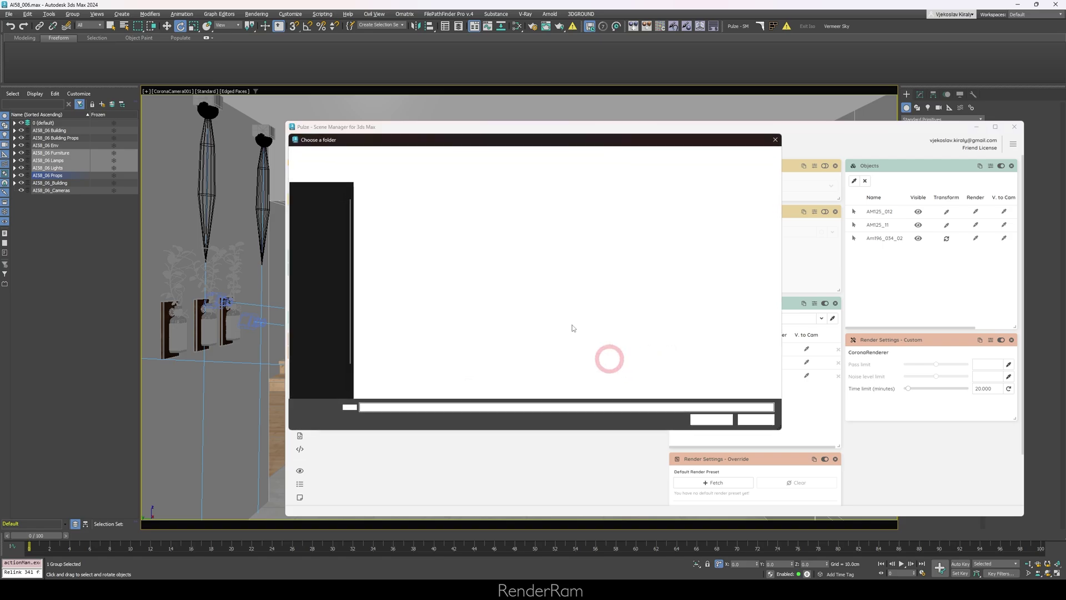
pyautogui.click(708, 421)
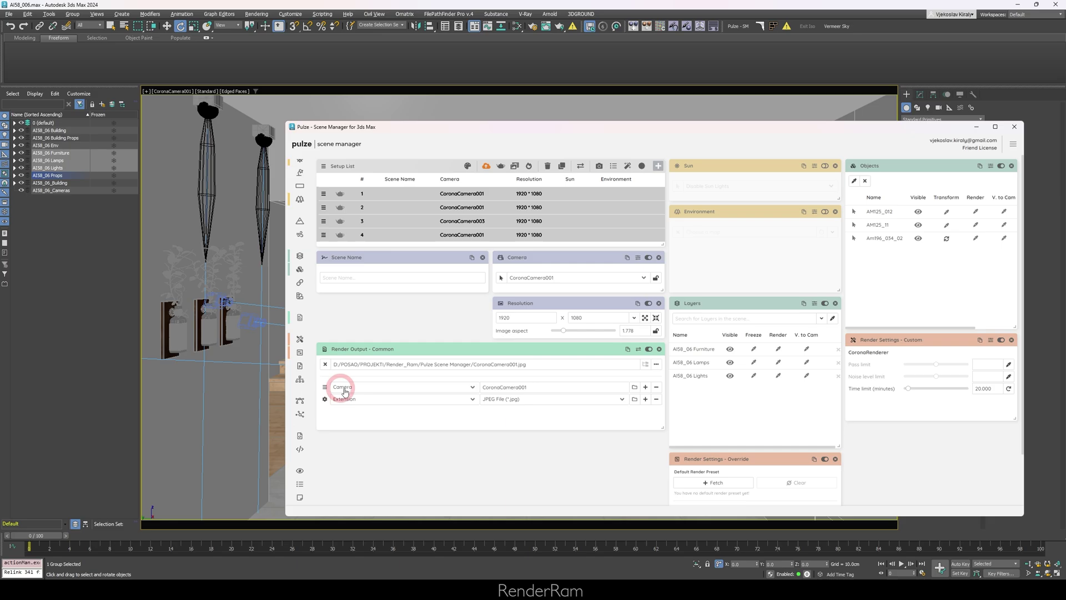
# Add a 'pulze_' text part before the camera name and a second text part after it.
pyautogui.click(645, 388)
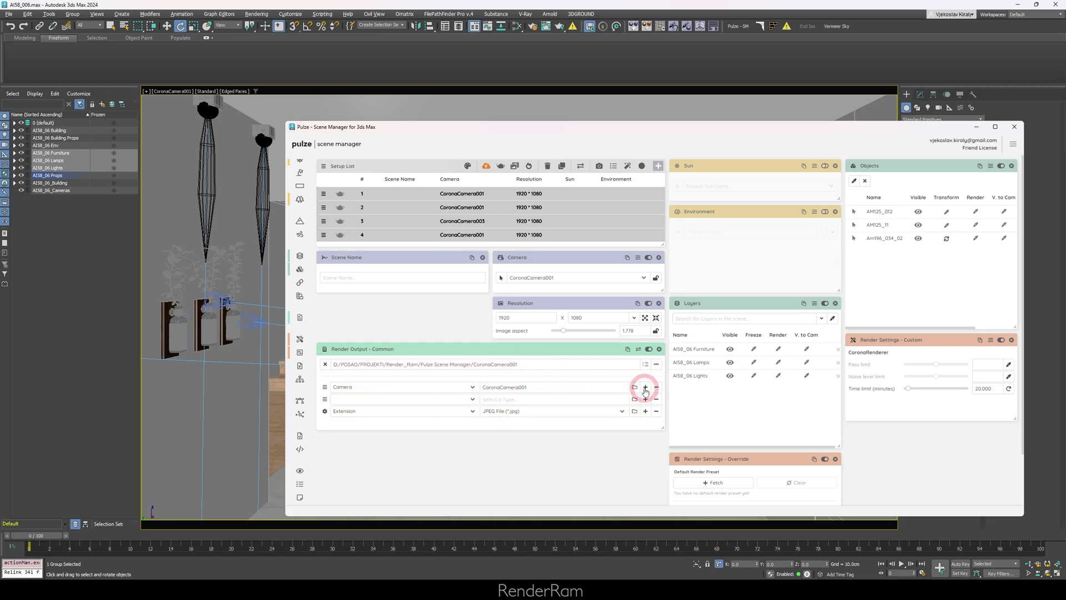
pyautogui.click(346, 399)
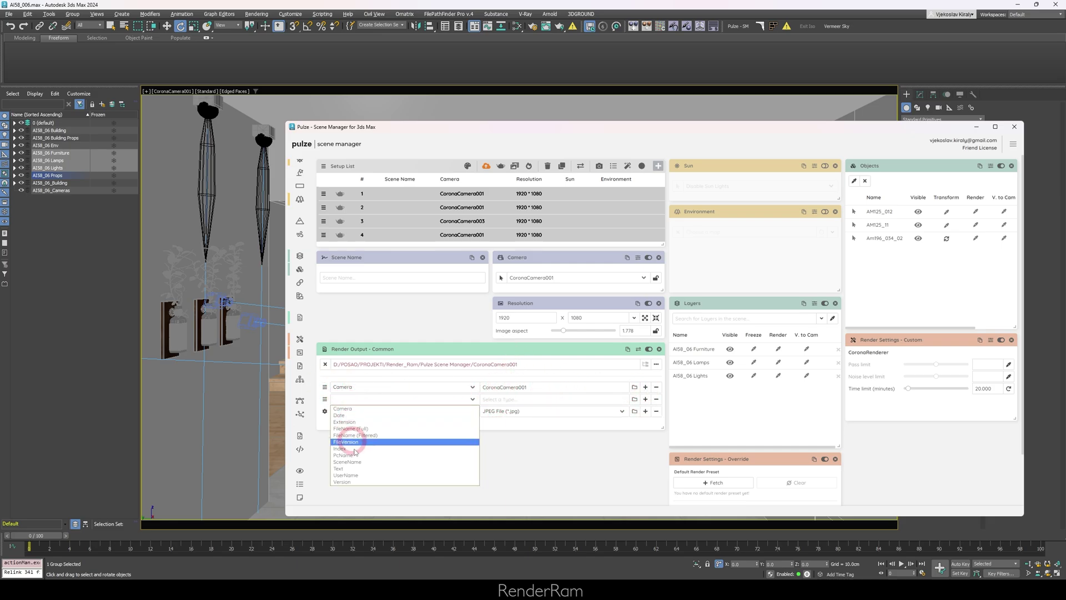
pyautogui.click(354, 469)
pyautogui.moveTo(324, 400); pyautogui.dragTo(327, 387)
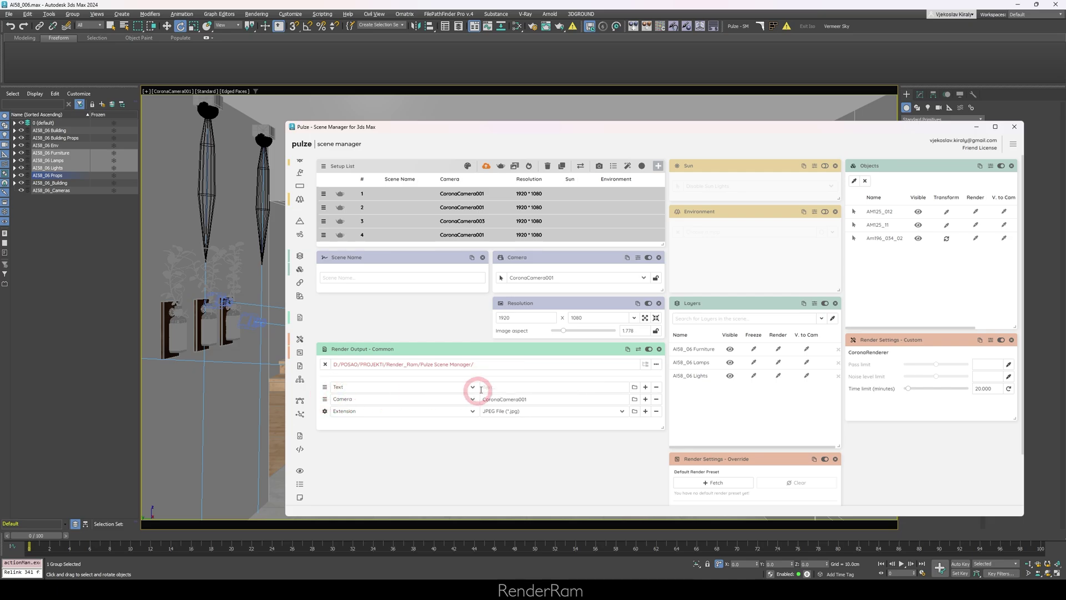
pyautogui.click(531, 391)
pyautogui.write('pulze_')
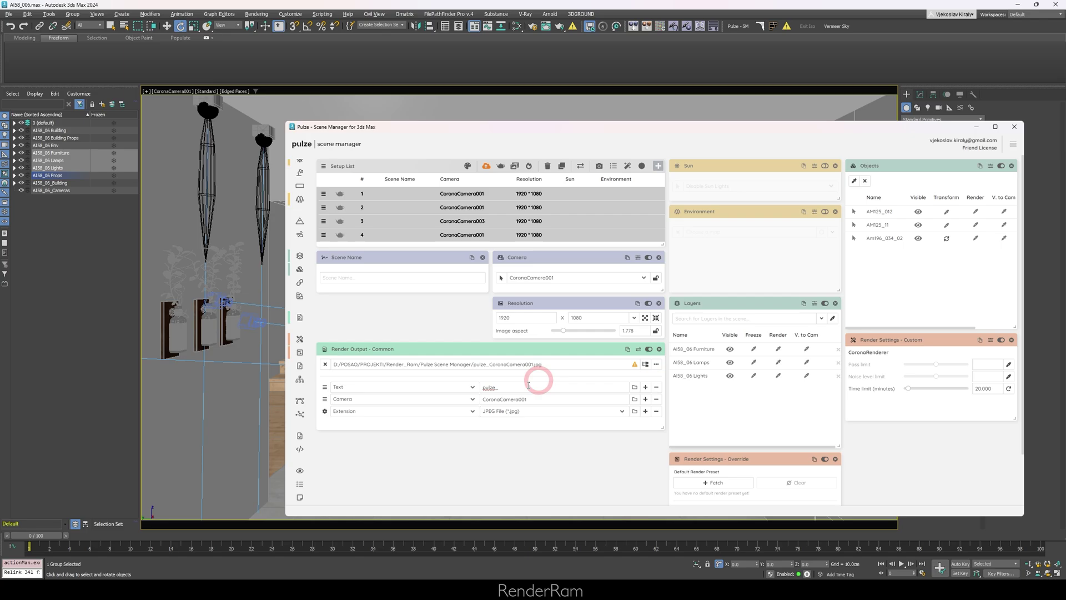
pyautogui.click(647, 401)
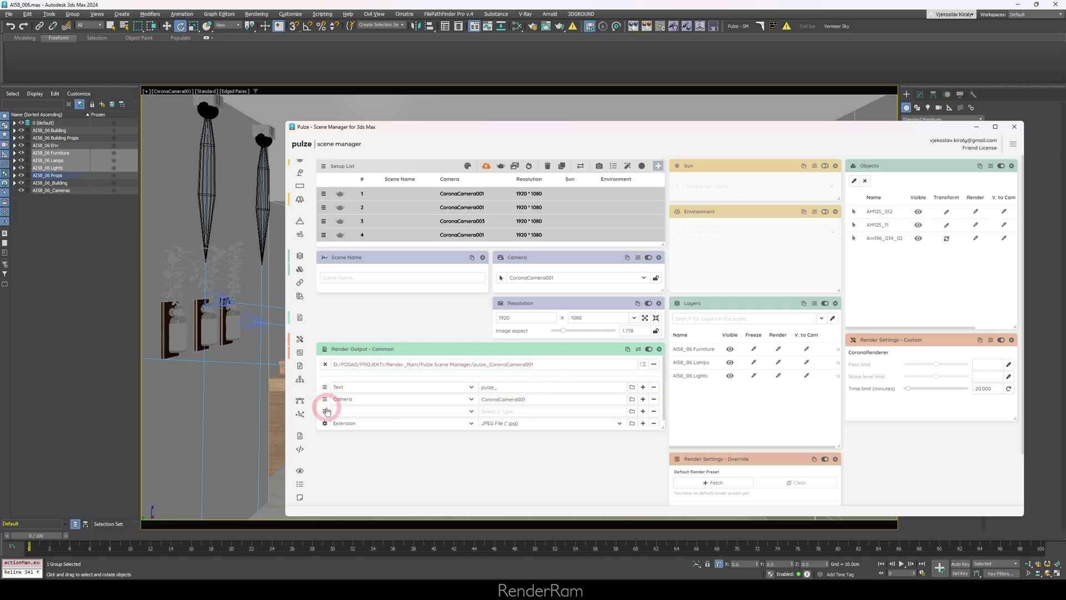
pyautogui.click(449, 417)
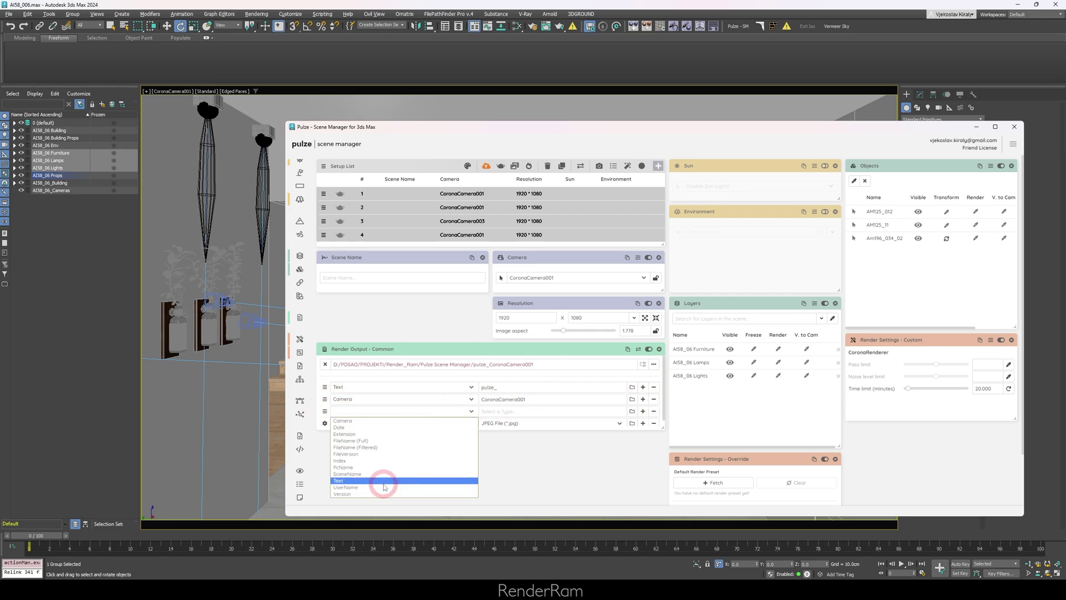
pyautogui.click(388, 487)
pyautogui.click(551, 412)
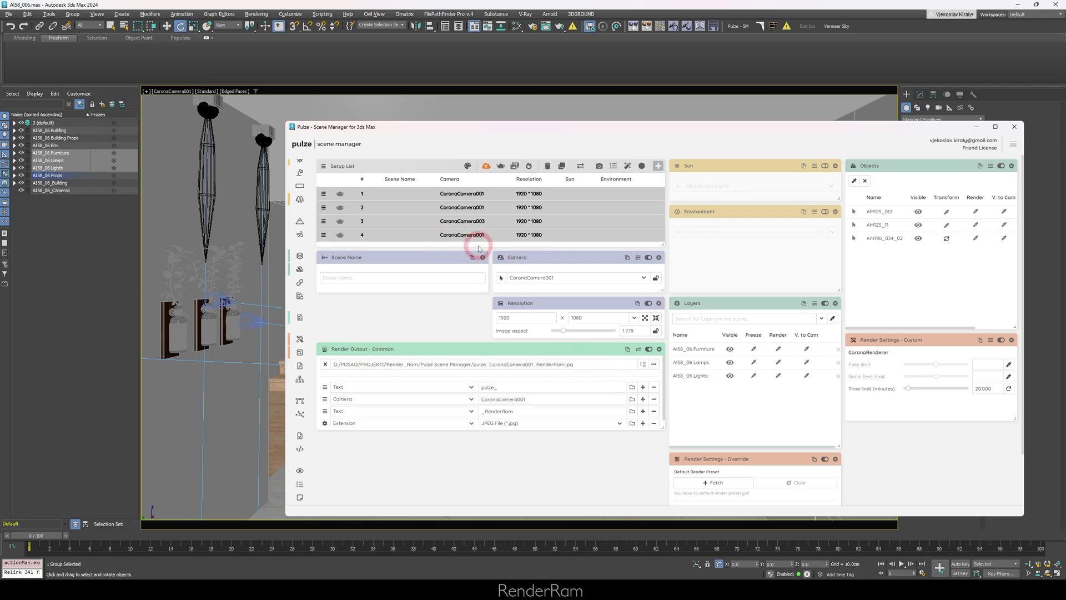
pyautogui.click(502, 167)
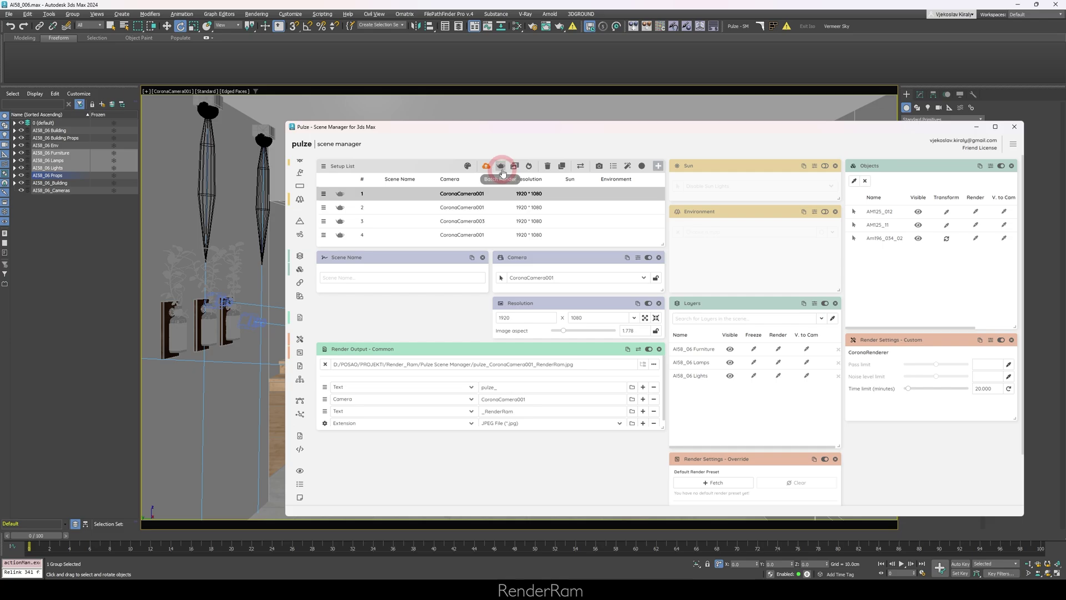
pyautogui.click(526, 193)
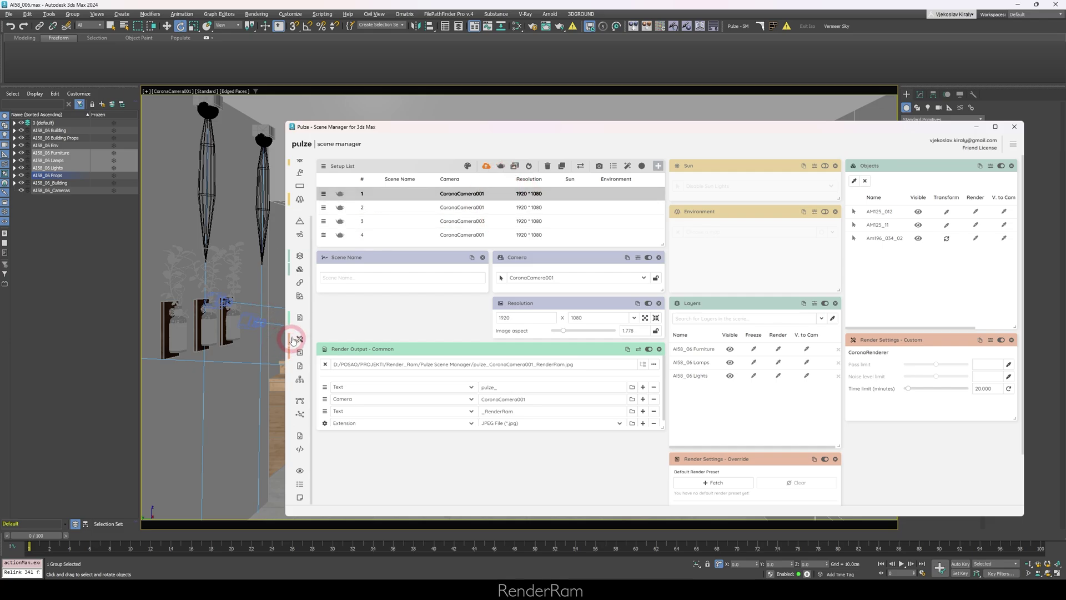
pyautogui.click(300, 234)
pyautogui.click(300, 283)
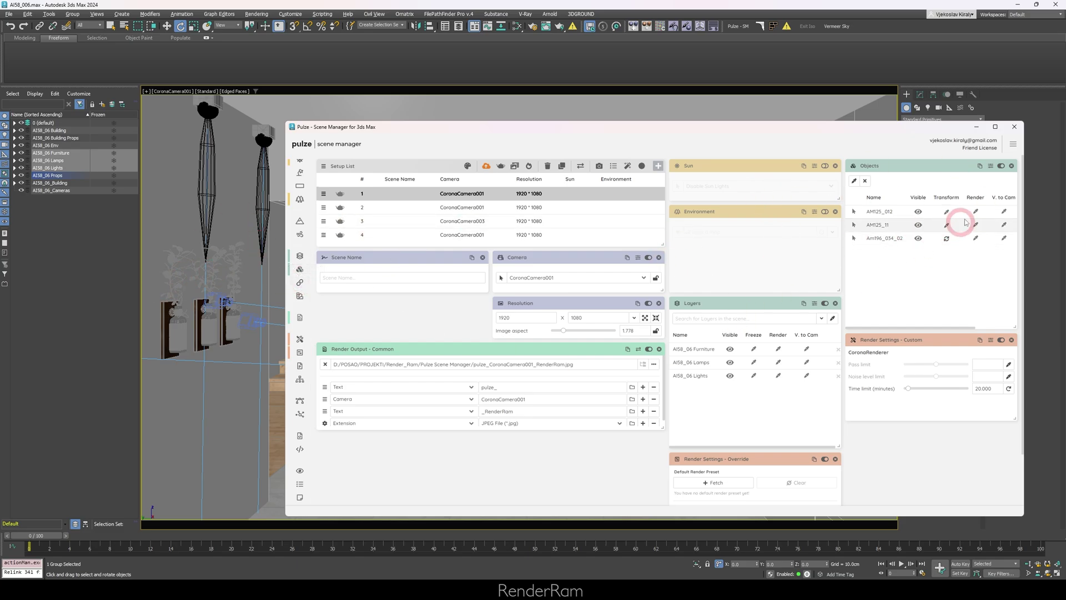
pyautogui.click(948, 240)
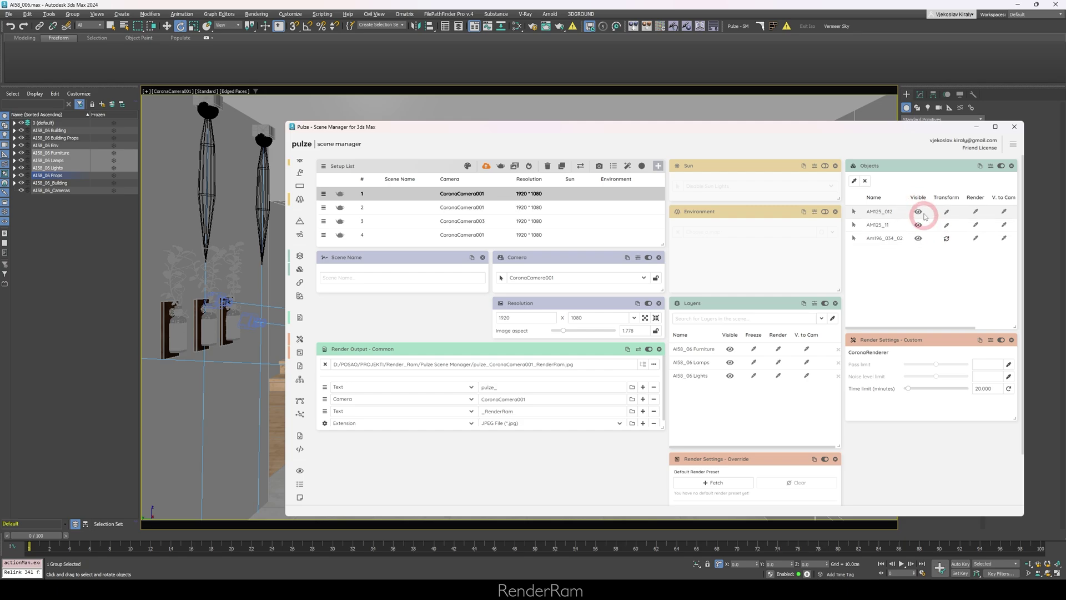
pyautogui.click(551, 363)
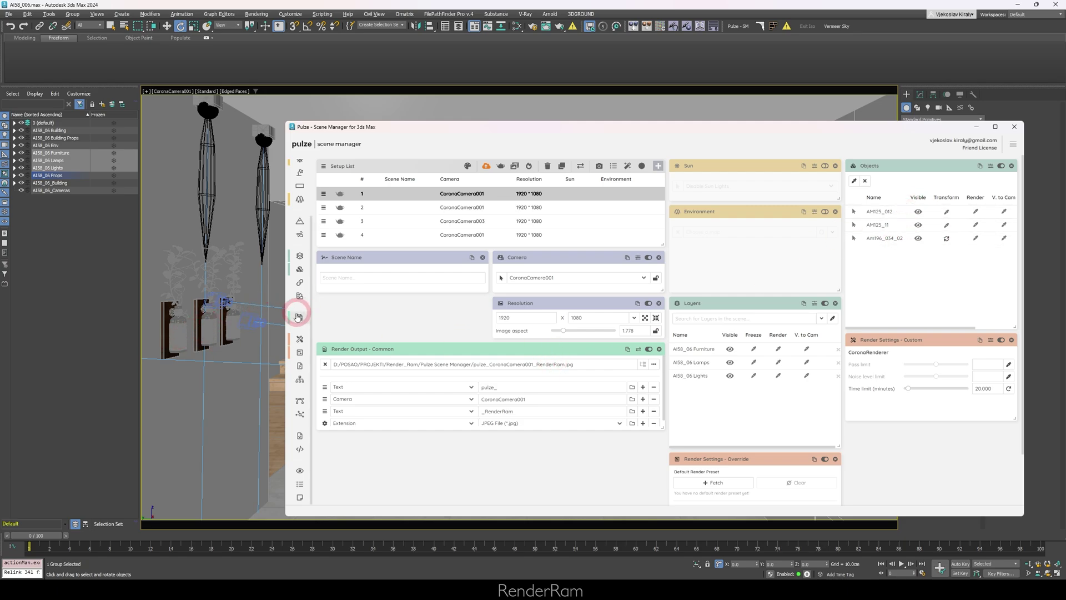